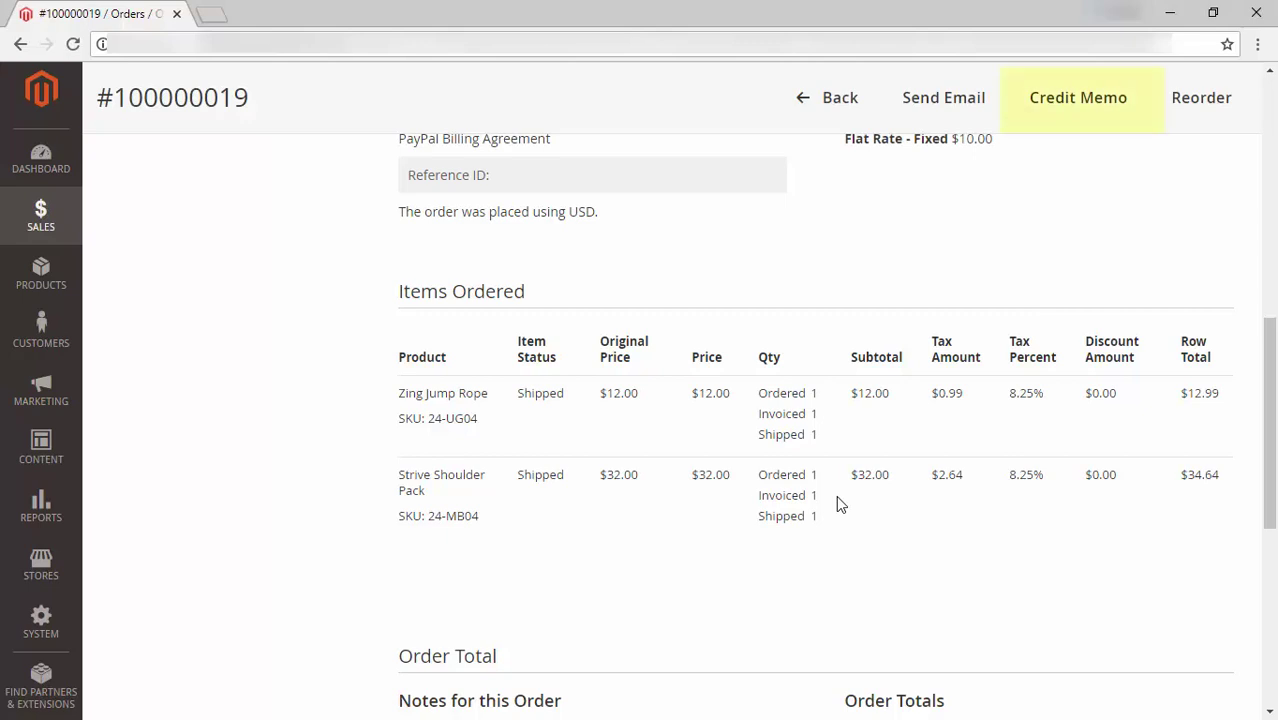
Start a credit memo with Zing Jump Rope's refund quantity at 0, return the Strive Shoulder Pack to stock, and update the quantities
{"action": "left_click", "coordinate": [1050, 107]}
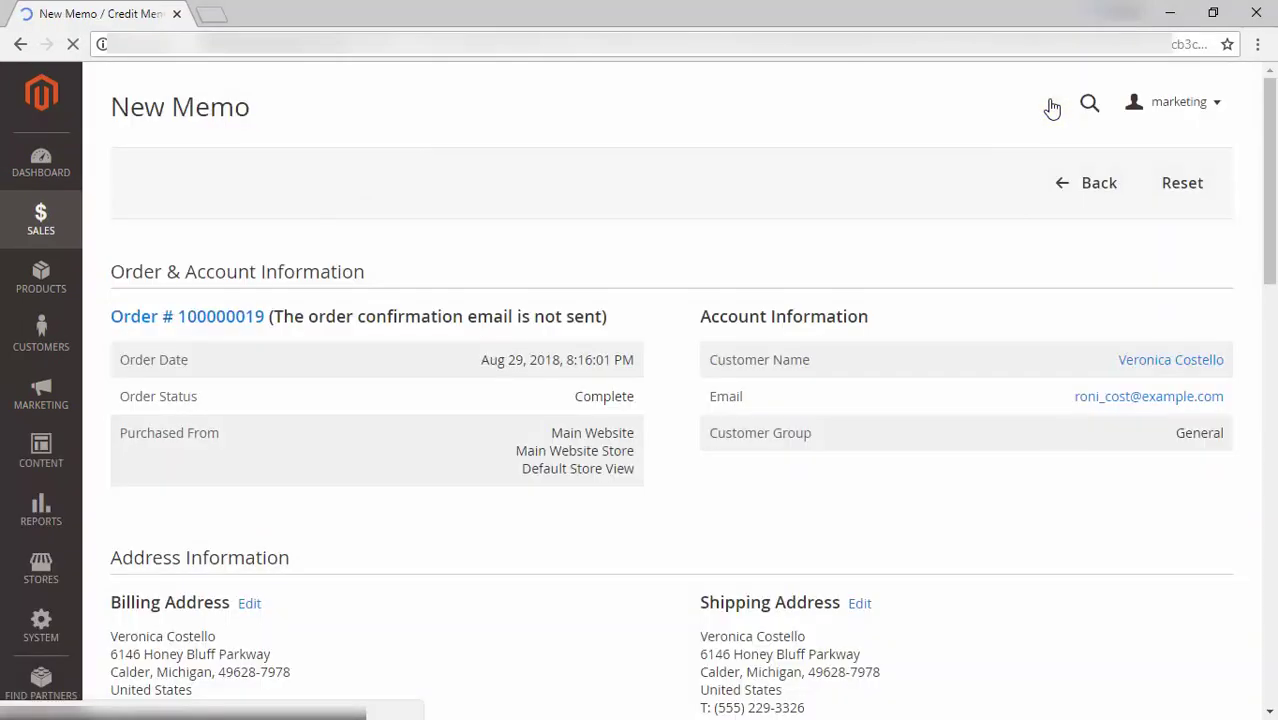
{"action": "scroll", "coordinate": [598, 505], "scroll_direction": "down", "scroll_amount": 6}
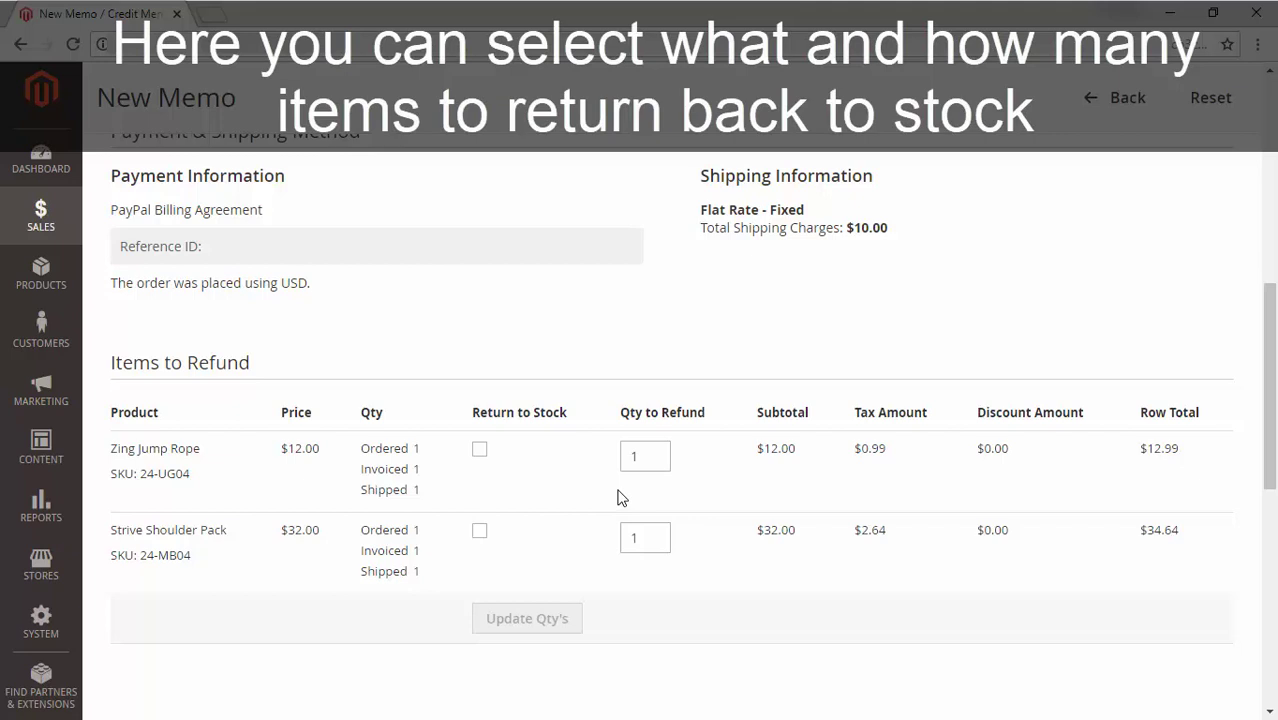
{"action": "left_click_drag", "start_coordinate": [648, 452], "coordinate": [627, 456]}
{"action": "left_click", "coordinate": [480, 531]}
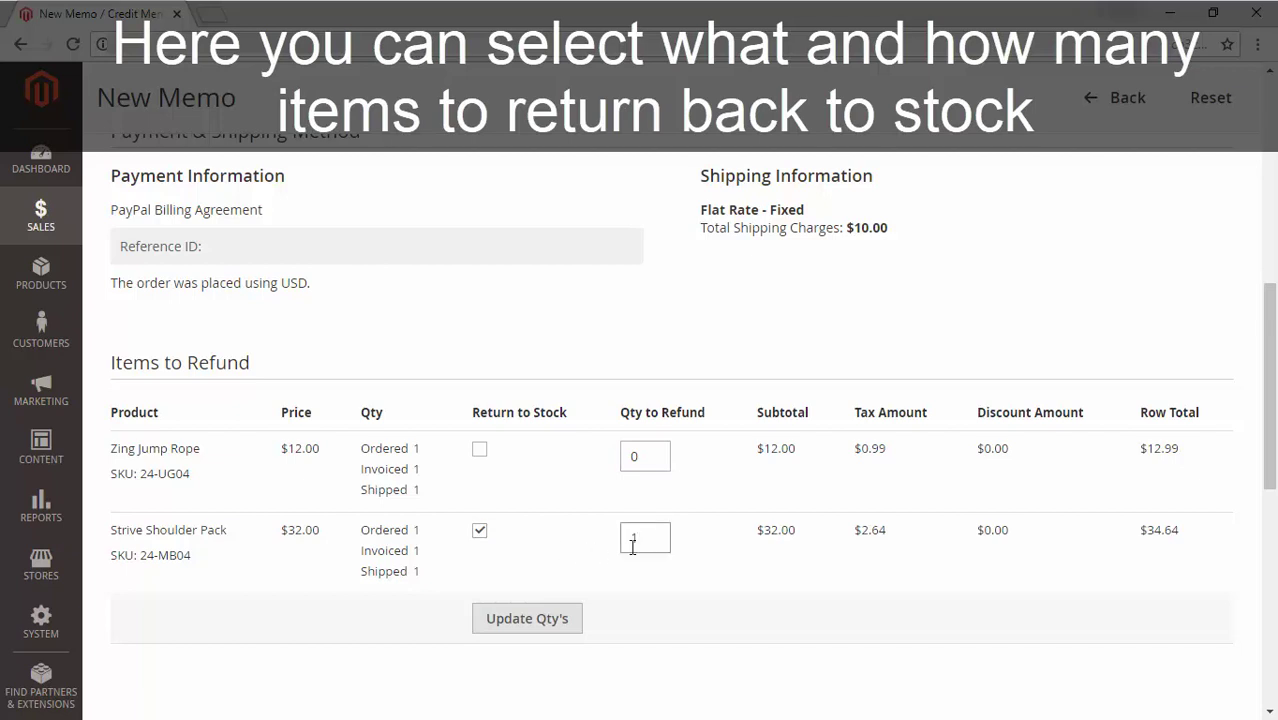
{"action": "left_click", "coordinate": [536, 628]}
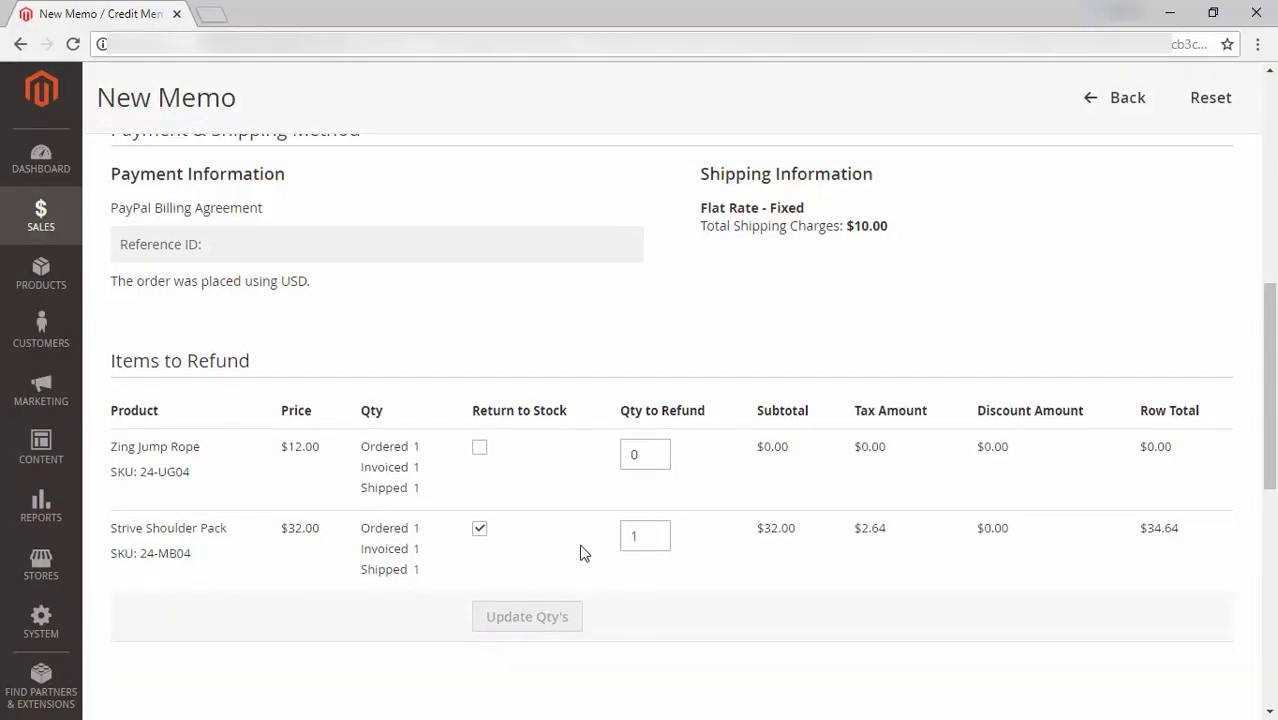
Refund the Strive Shoulder Pack offline and check the item statuses in the order's Items Ordered section
{"action": "scroll", "coordinate": [580, 551], "scroll_direction": "down", "scroll_amount": 4}
{"action": "scroll", "coordinate": [583, 552], "scroll_direction": "down", "scroll_amount": 2}
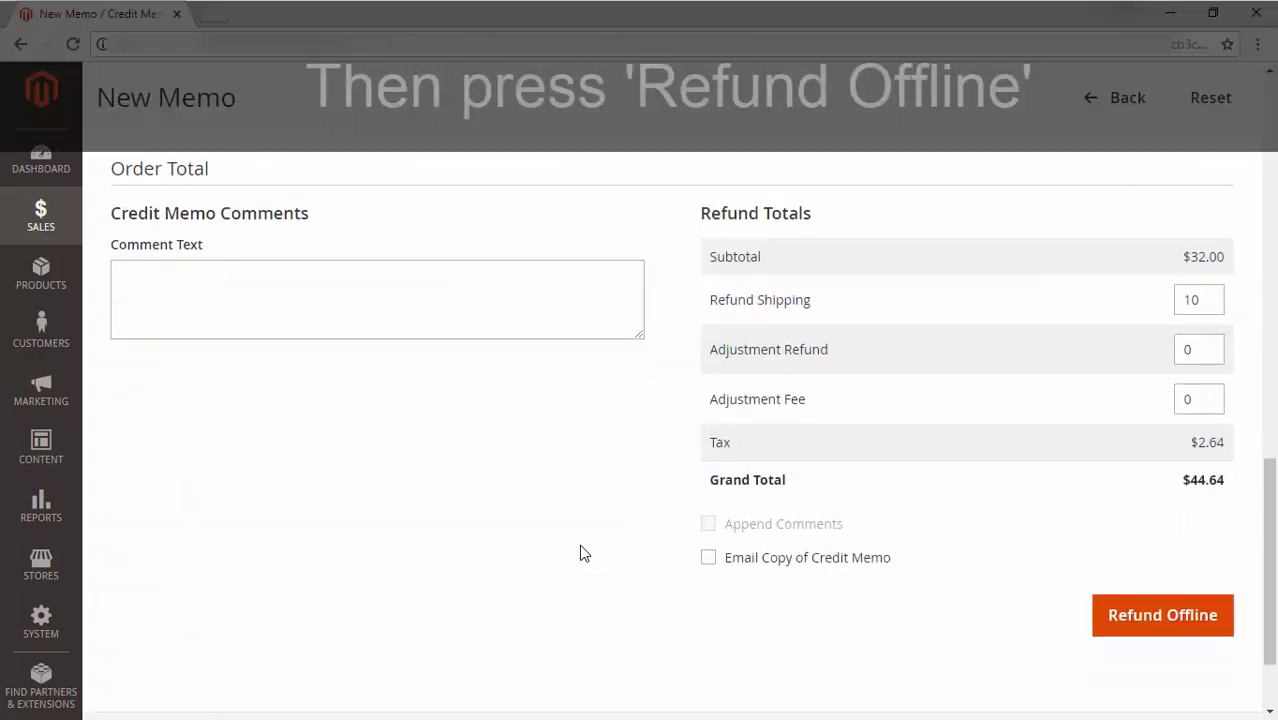
{"action": "left_click", "coordinate": [1181, 621]}
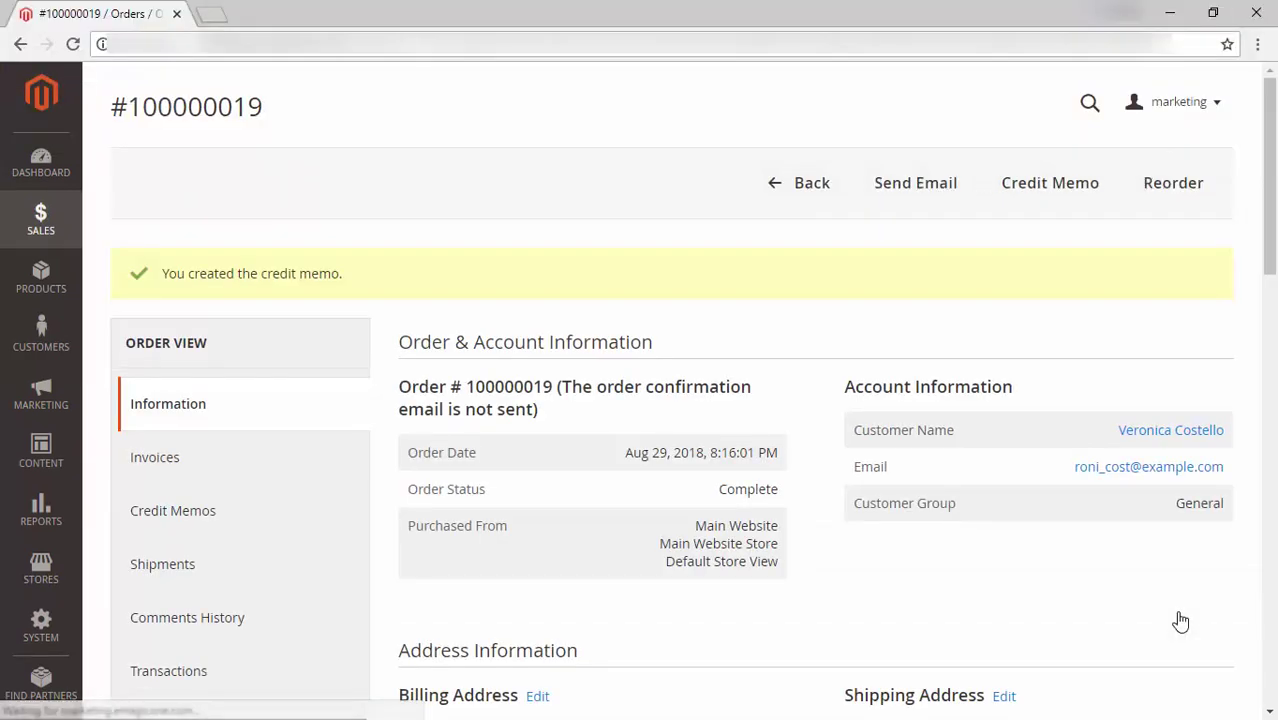
{"action": "scroll", "coordinate": [845, 543], "scroll_direction": "down", "scroll_amount": 5}
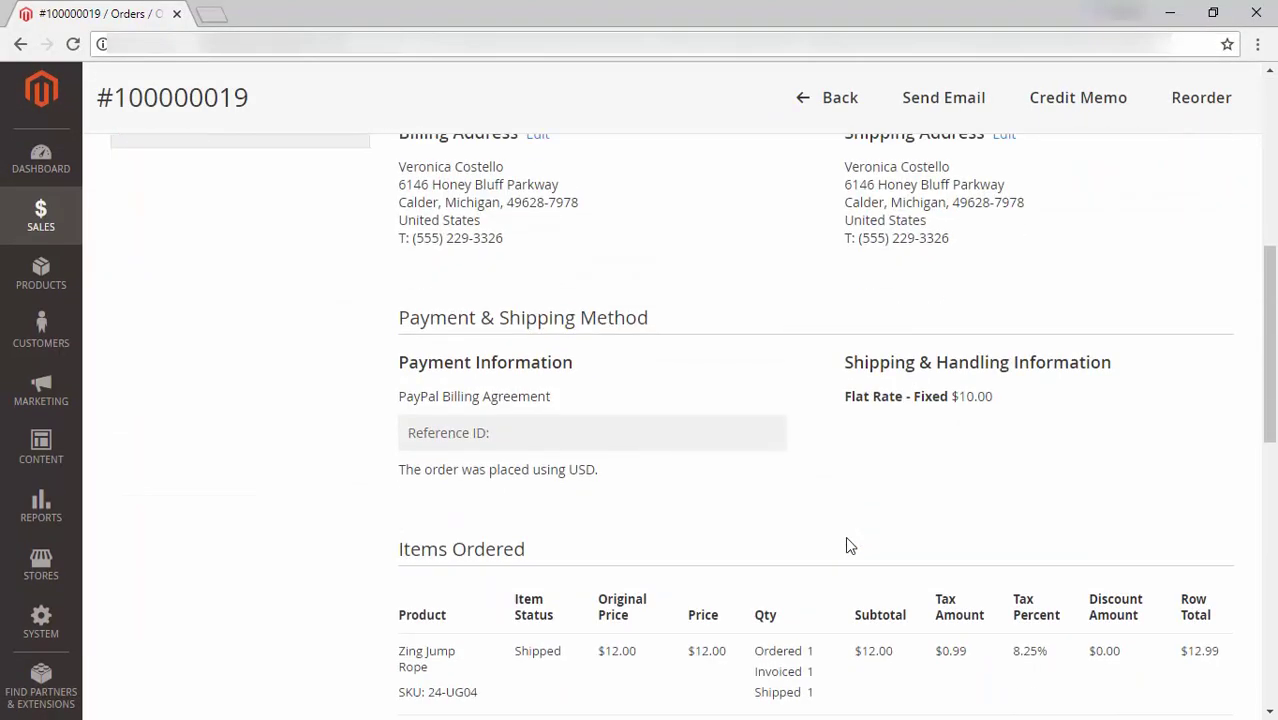
{"action": "scroll", "coordinate": [845, 536], "scroll_direction": "down", "scroll_amount": 3}
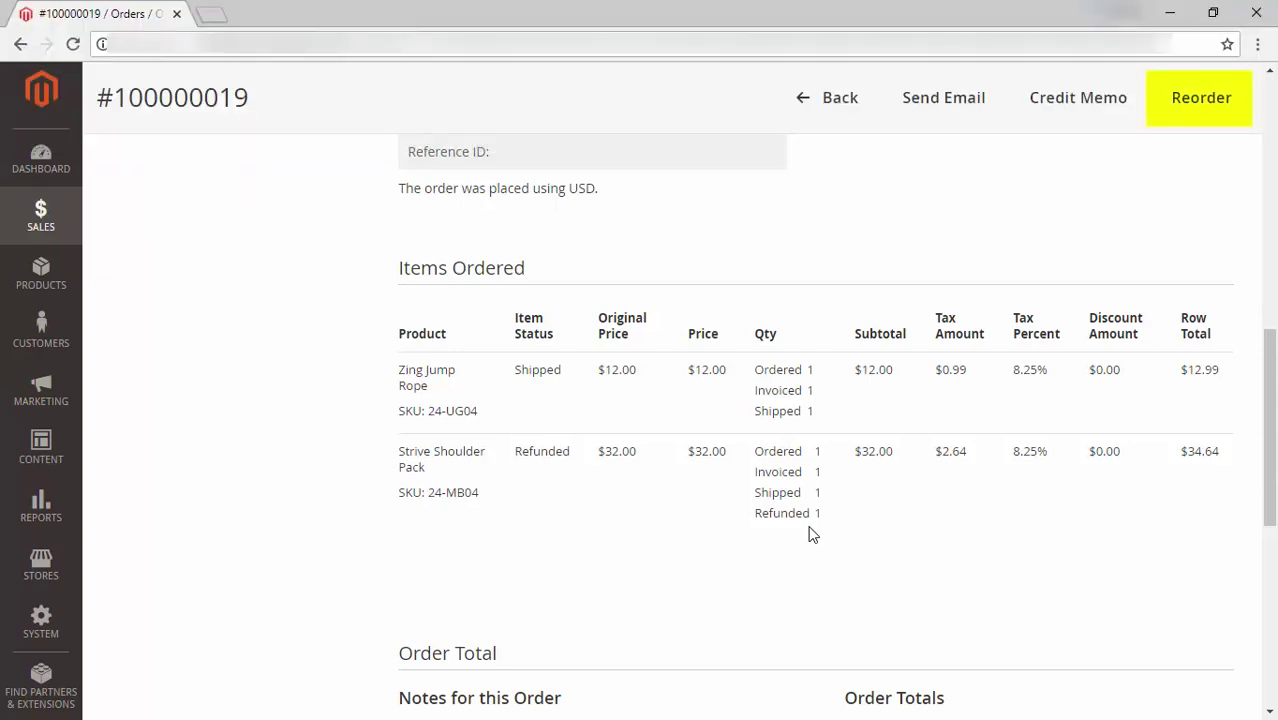
Reorder the same order and remove the Strive Shoulder Pack from the new order's items
{"action": "left_click", "coordinate": [1197, 114]}
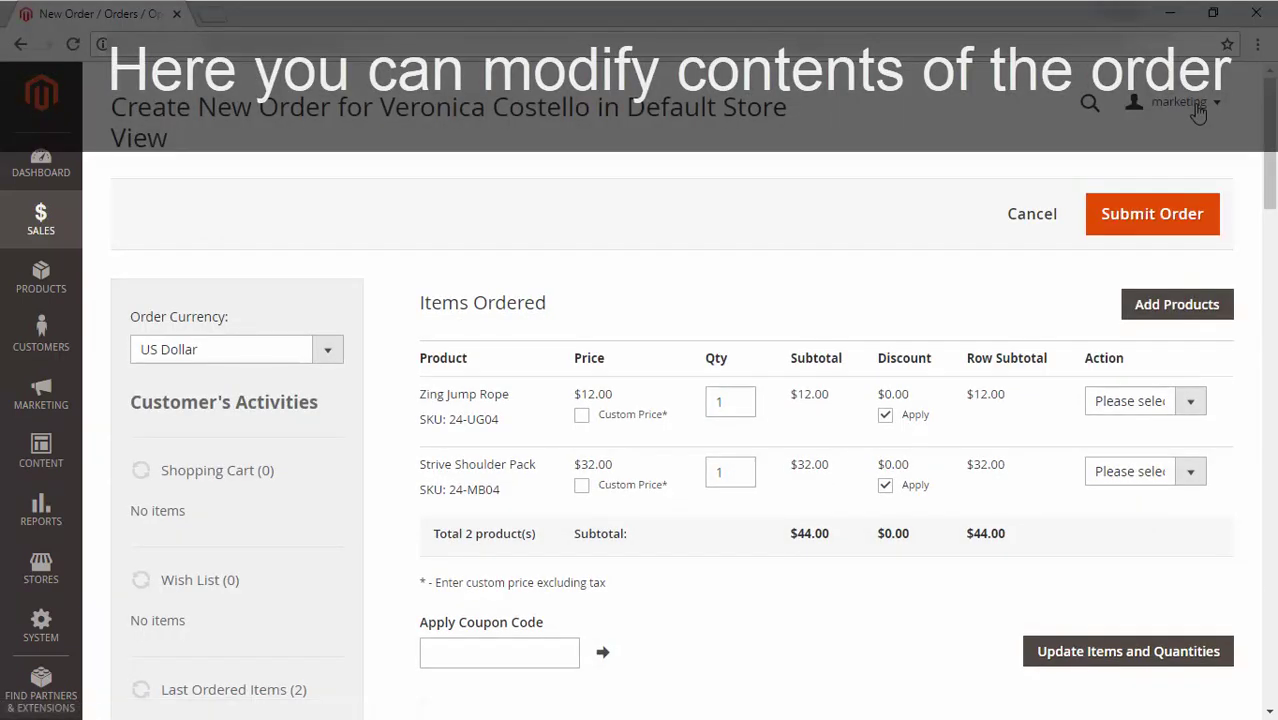
{"action": "left_click", "coordinate": [1191, 476]}
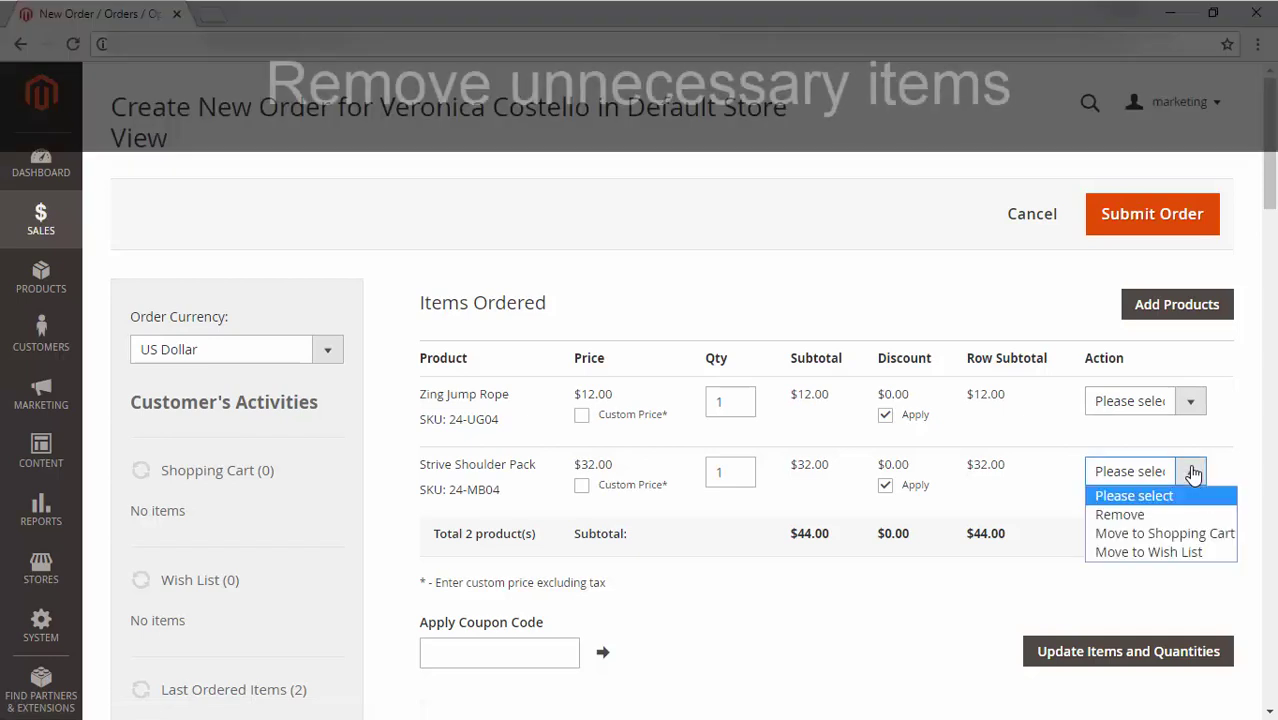
{"action": "left_click", "coordinate": [1177, 516]}
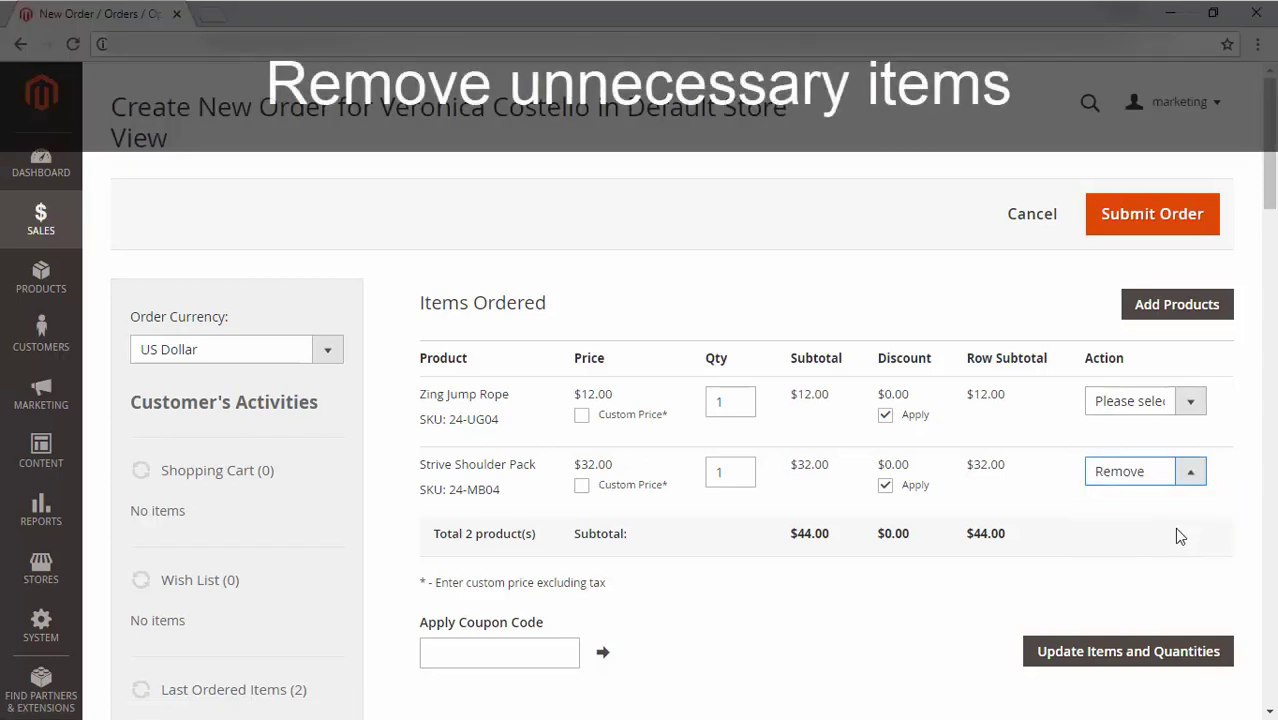
{"action": "left_click", "coordinate": [1137, 660]}
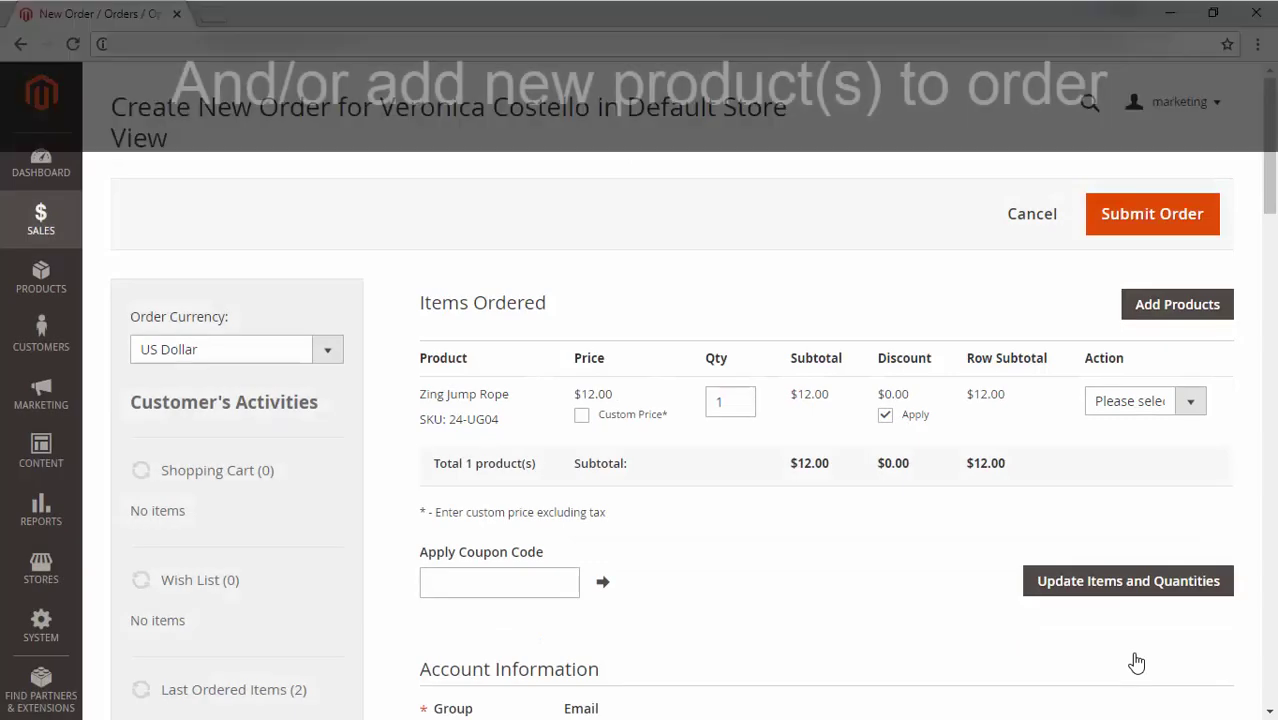
Add one Beoplay H8i Headphones from the product catalog to the new order
{"action": "left_click", "coordinate": [1157, 304]}
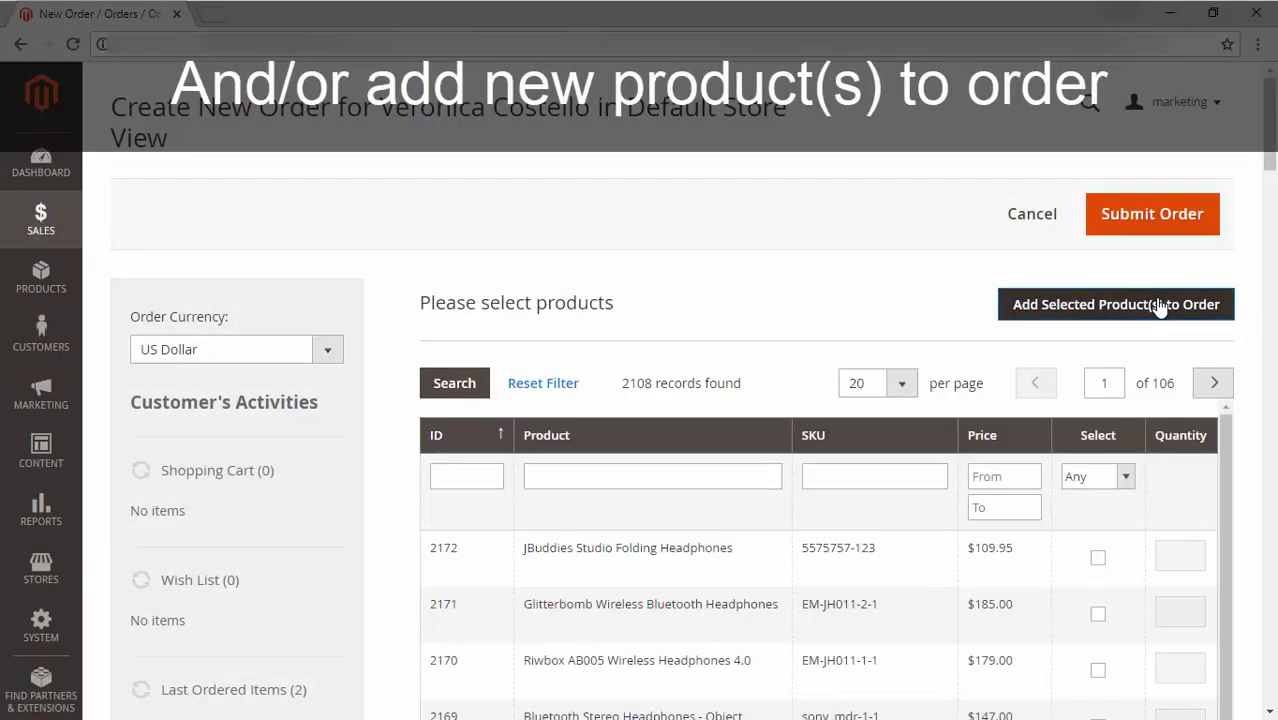
{"action": "scroll", "coordinate": [885, 573], "scroll_direction": "down", "scroll_amount": 2}
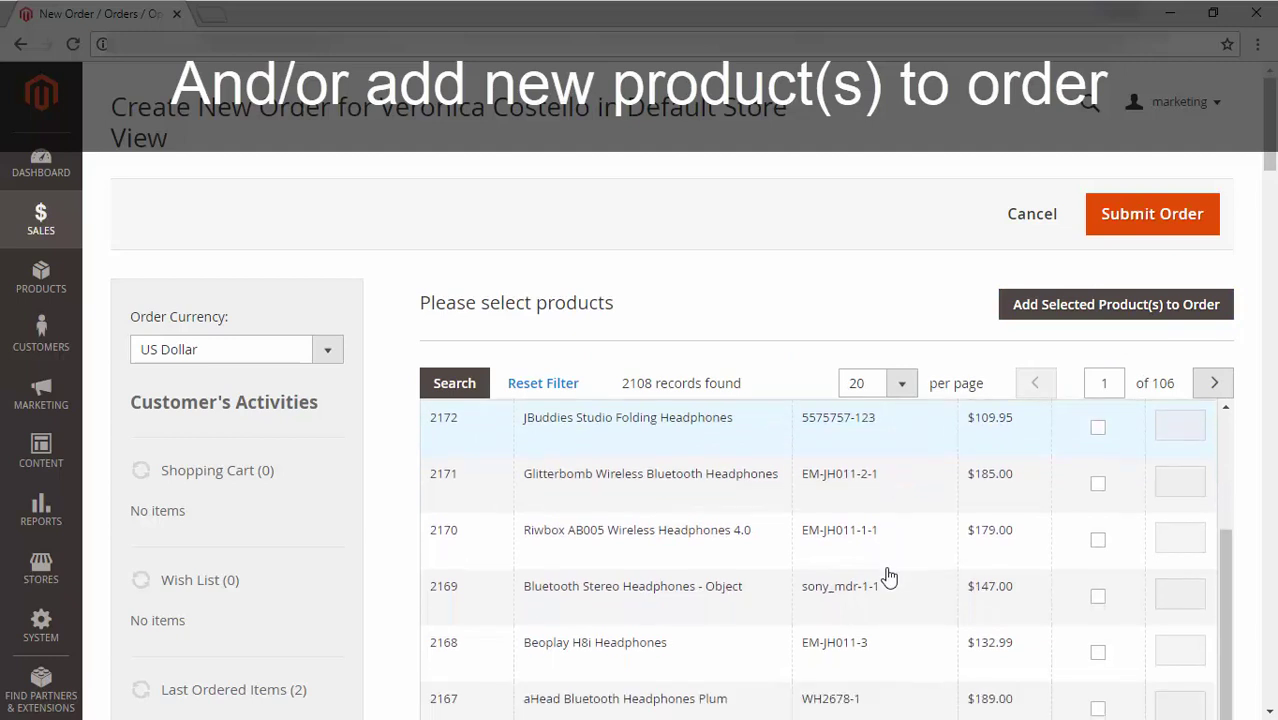
{"action": "left_click", "coordinate": [636, 645]}
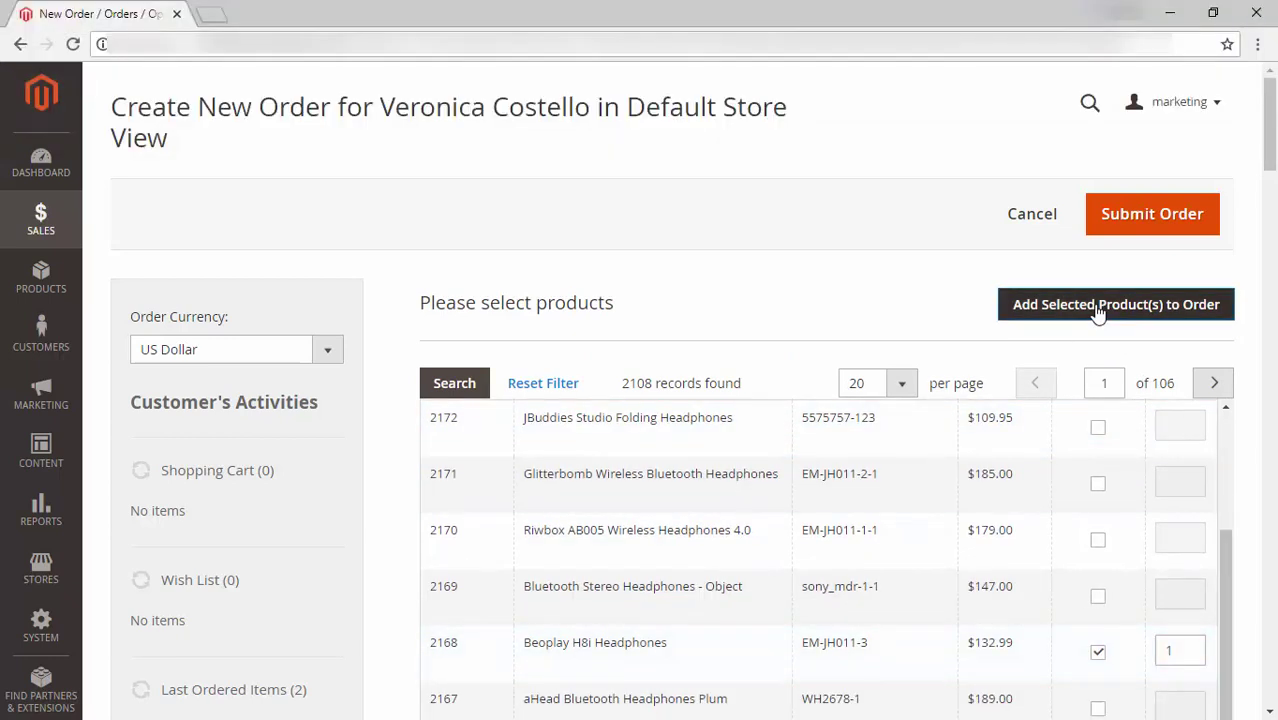
{"action": "left_click", "coordinate": [1098, 308]}
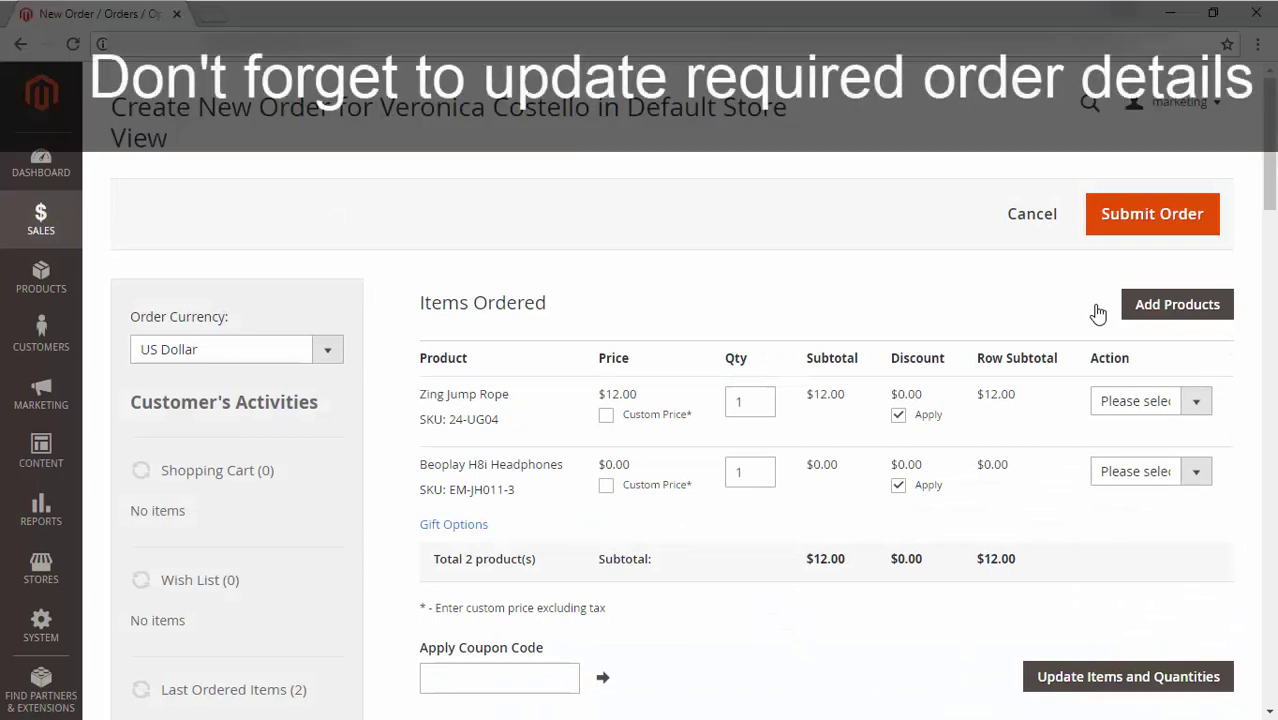
Choose the Flat Rate Fixed $10.00 shipping method for the new order and submit it
{"action": "scroll", "coordinate": [1098, 314], "scroll_direction": "down", "scroll_amount": 5}
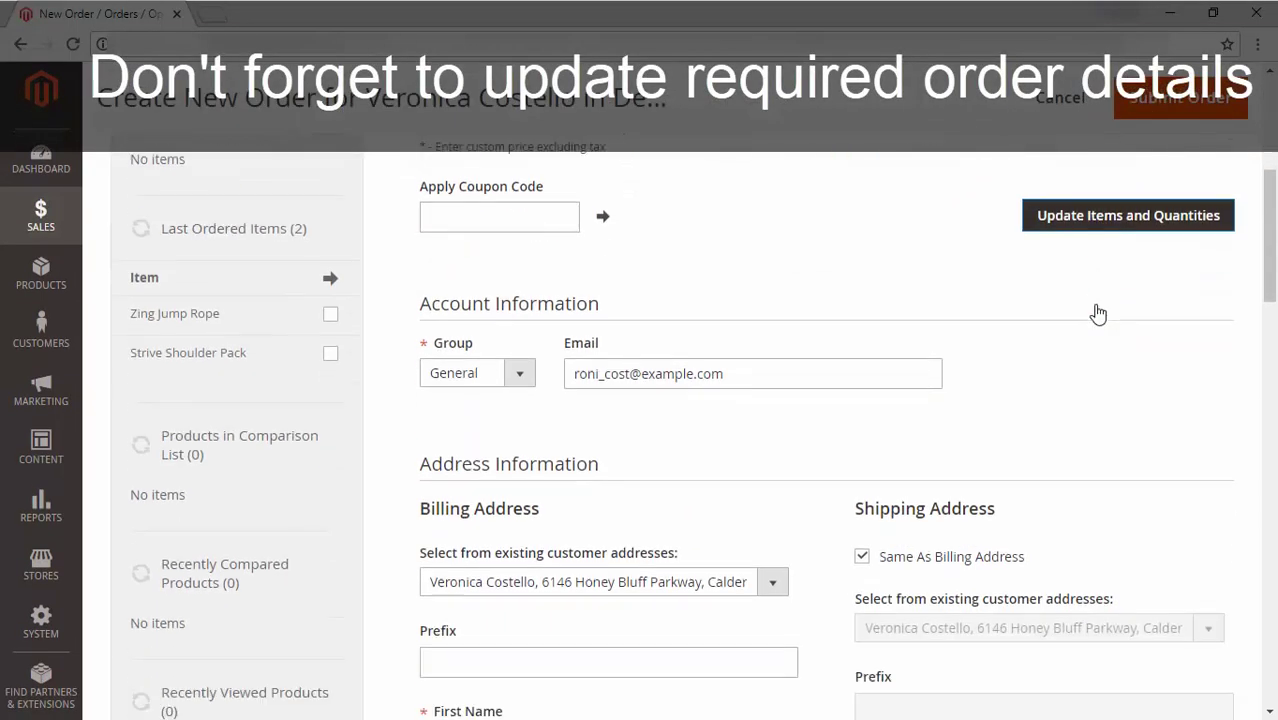
{"action": "scroll", "coordinate": [1098, 314], "scroll_direction": "down", "scroll_amount": 12}
{"action": "scroll", "coordinate": [1095, 303], "scroll_direction": "down", "scroll_amount": 7}
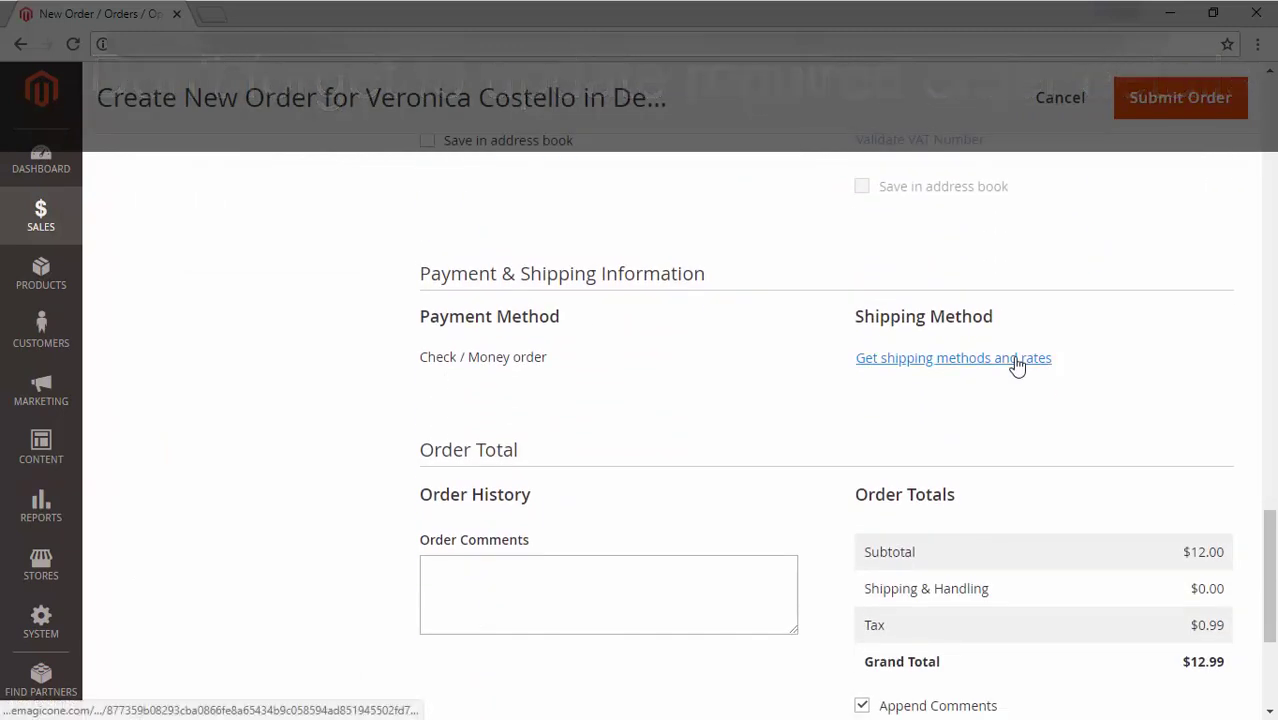
{"action": "left_click", "coordinate": [1016, 362]}
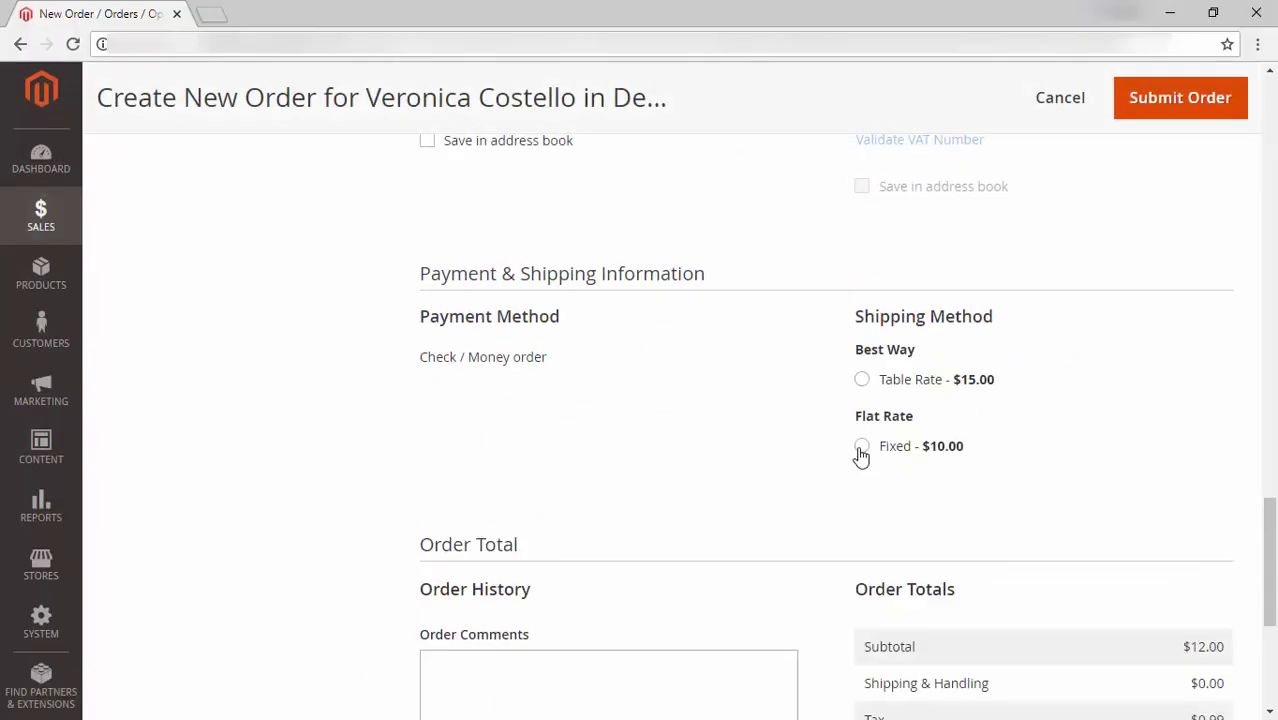
{"action": "left_click", "coordinate": [861, 447]}
{"action": "scroll", "coordinate": [862, 456], "scroll_direction": "down", "scroll_amount": 2}
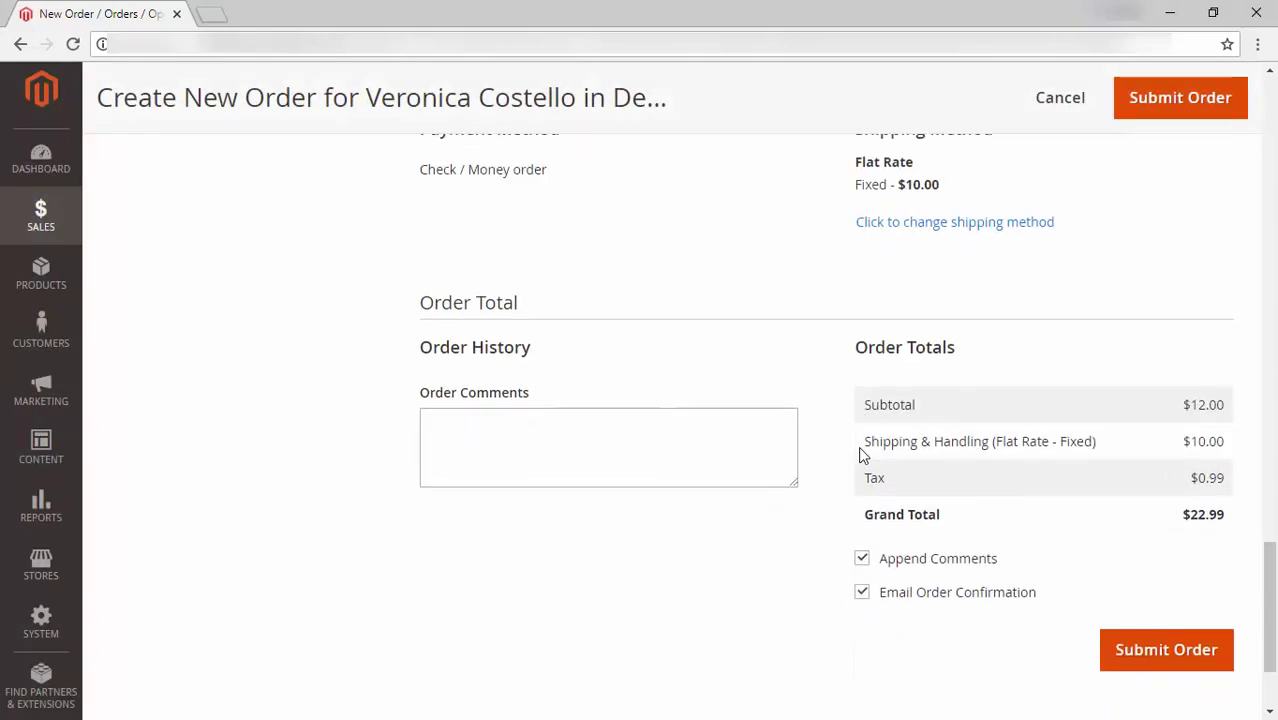
{"action": "left_click", "coordinate": [1122, 652]}
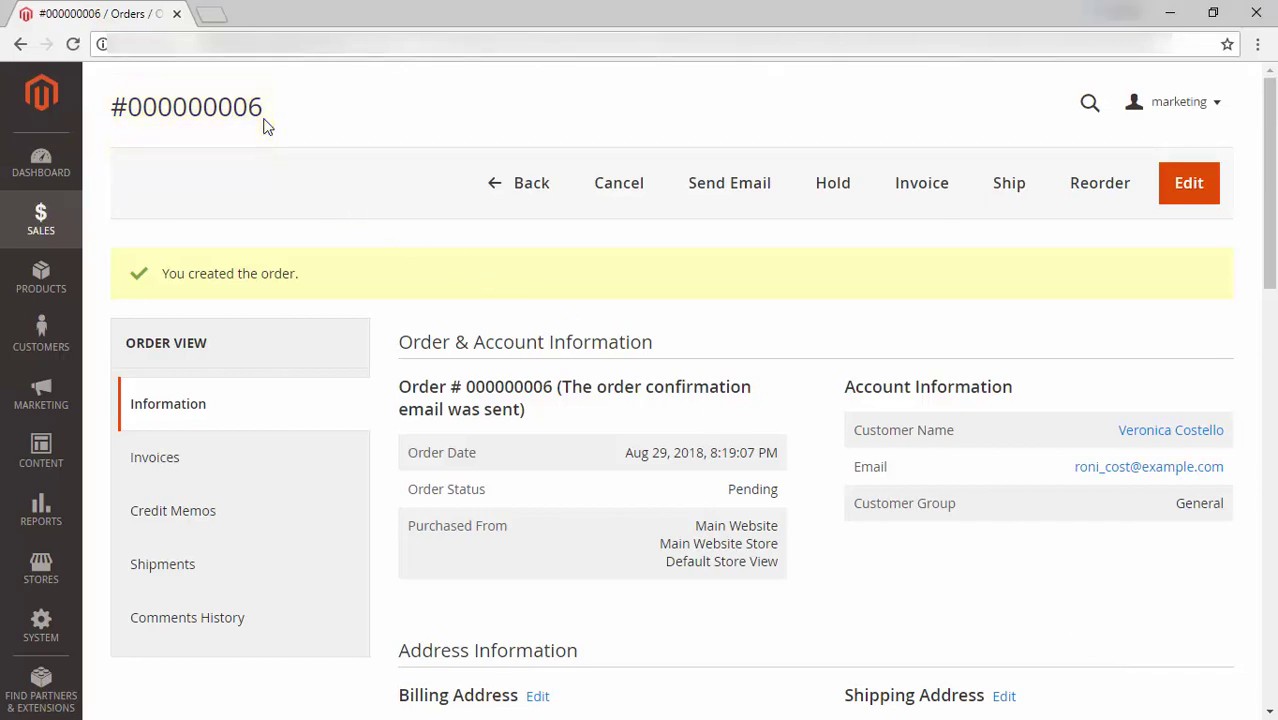
{"action": "left_click", "coordinate": [520, 189]}
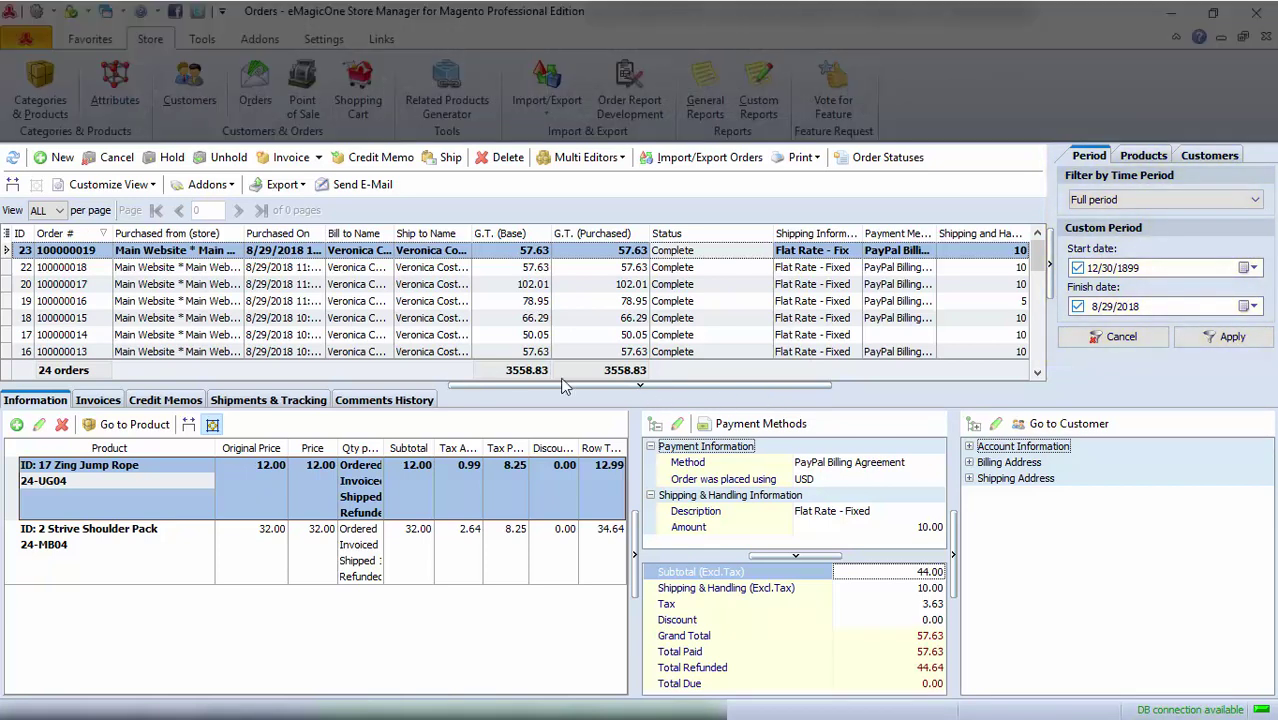
In eMagicOne Store Manager, go through several recent orders one after another to view their ordered products
{"action": "left_click", "coordinate": [228, 268]}
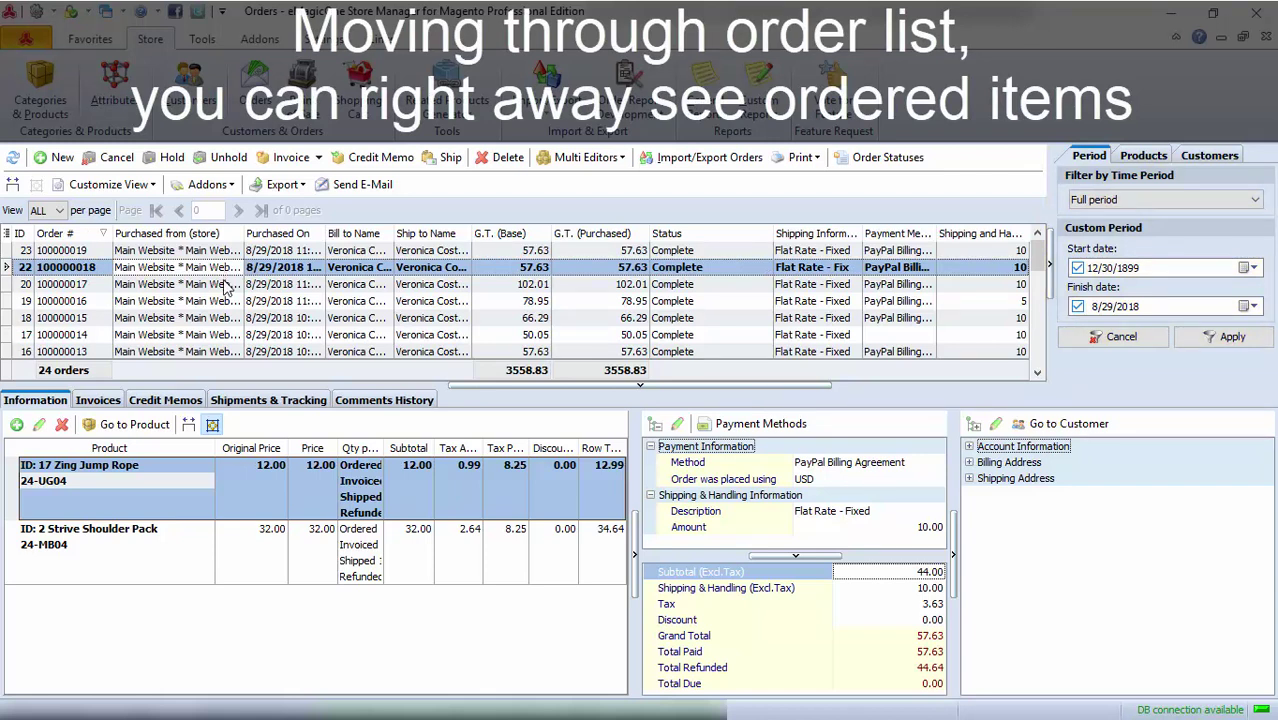
{"action": "left_click", "coordinate": [226, 285]}
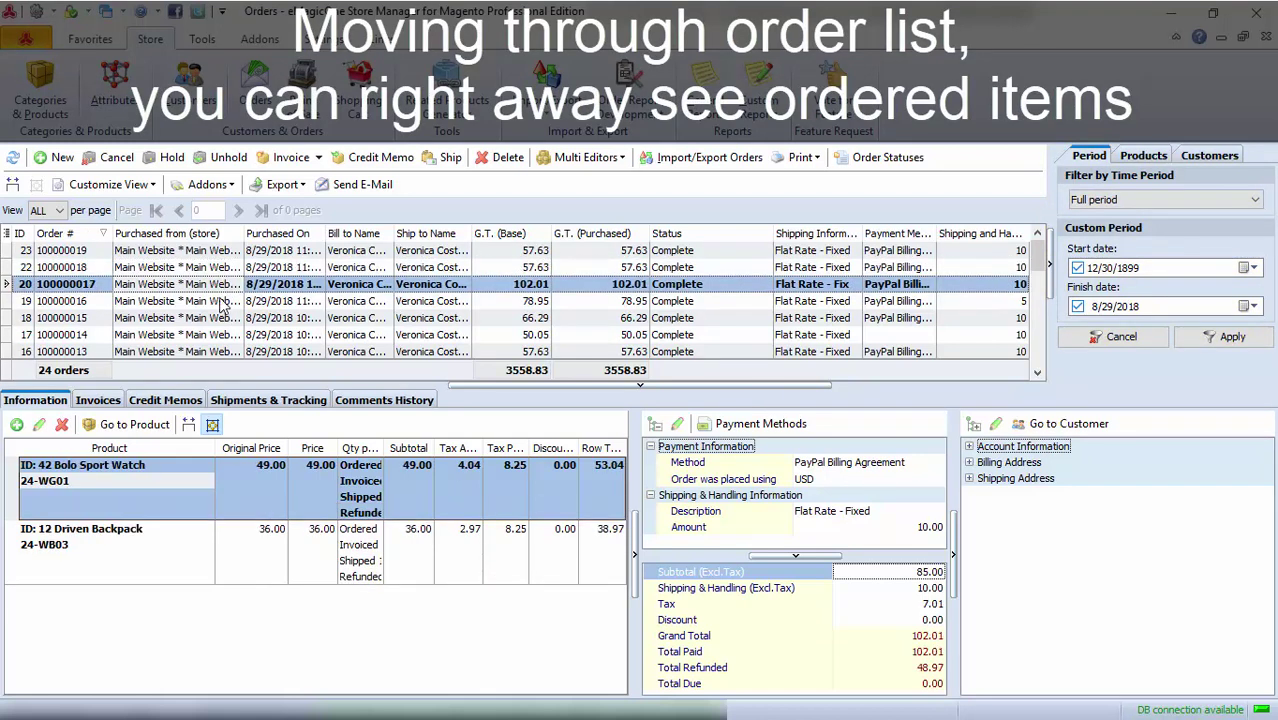
{"action": "left_click", "coordinate": [224, 302]}
{"action": "left_click", "coordinate": [222, 318]}
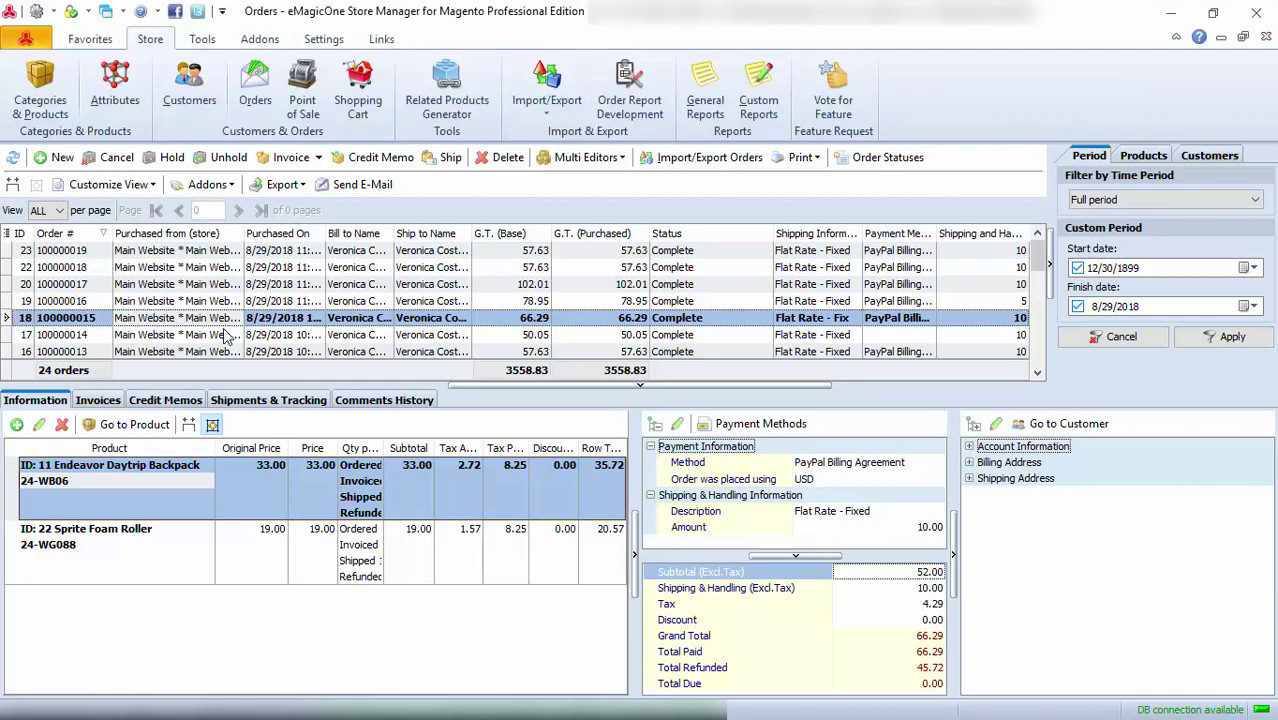
Delete the Compete Track Tote from the second order in the list, returning it to stock and updating the quantities
{"action": "left_click", "coordinate": [222, 268]}
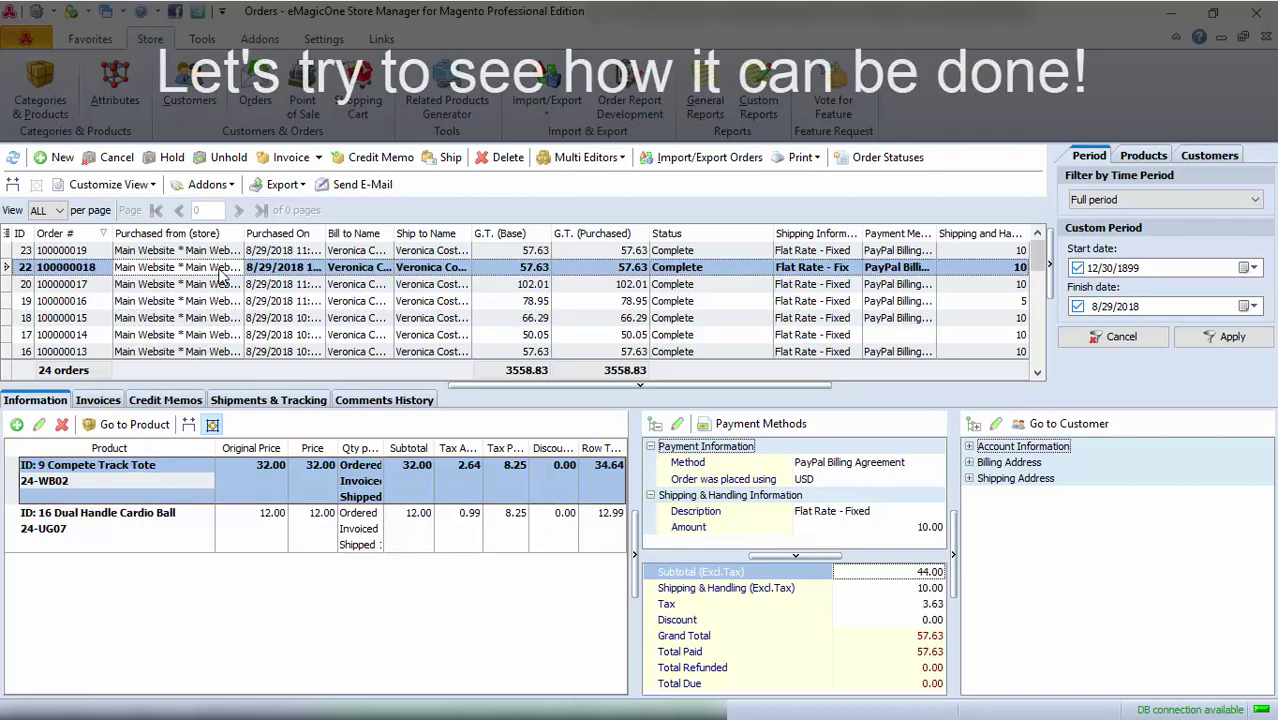
{"action": "left_click", "coordinate": [231, 544]}
{"action": "left_click", "coordinate": [247, 486]}
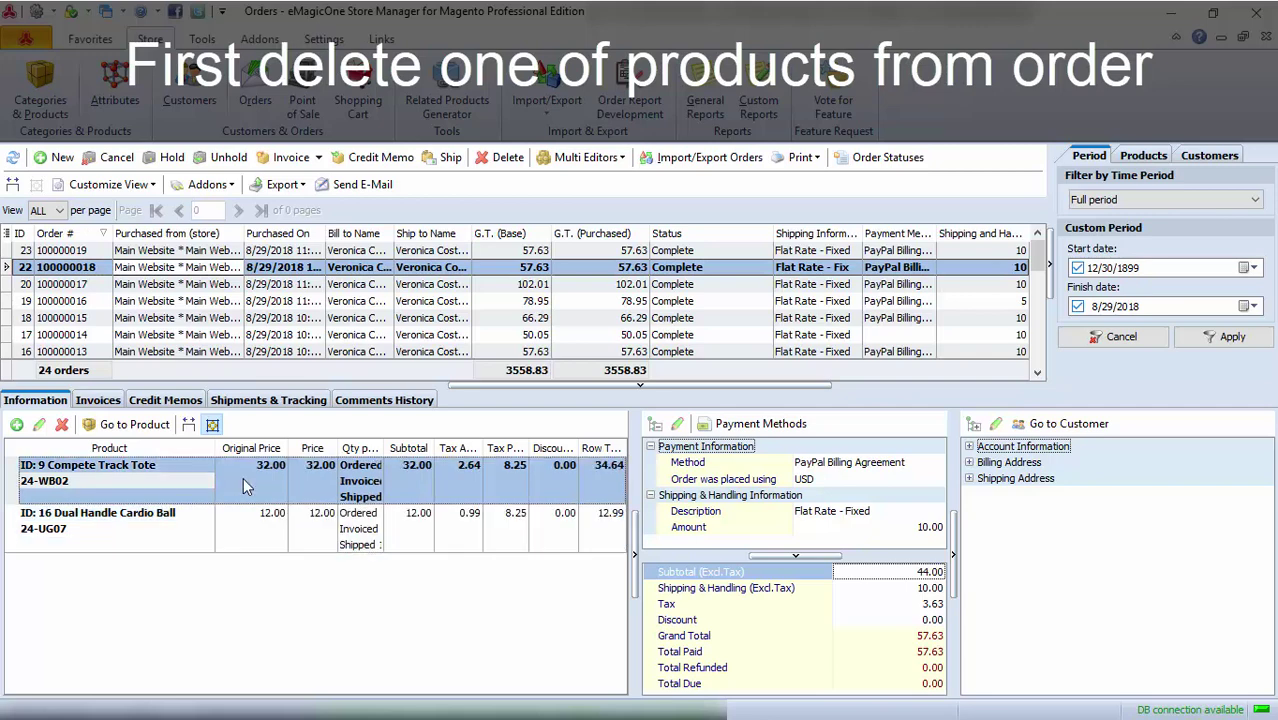
{"action": "left_click", "coordinate": [62, 427]}
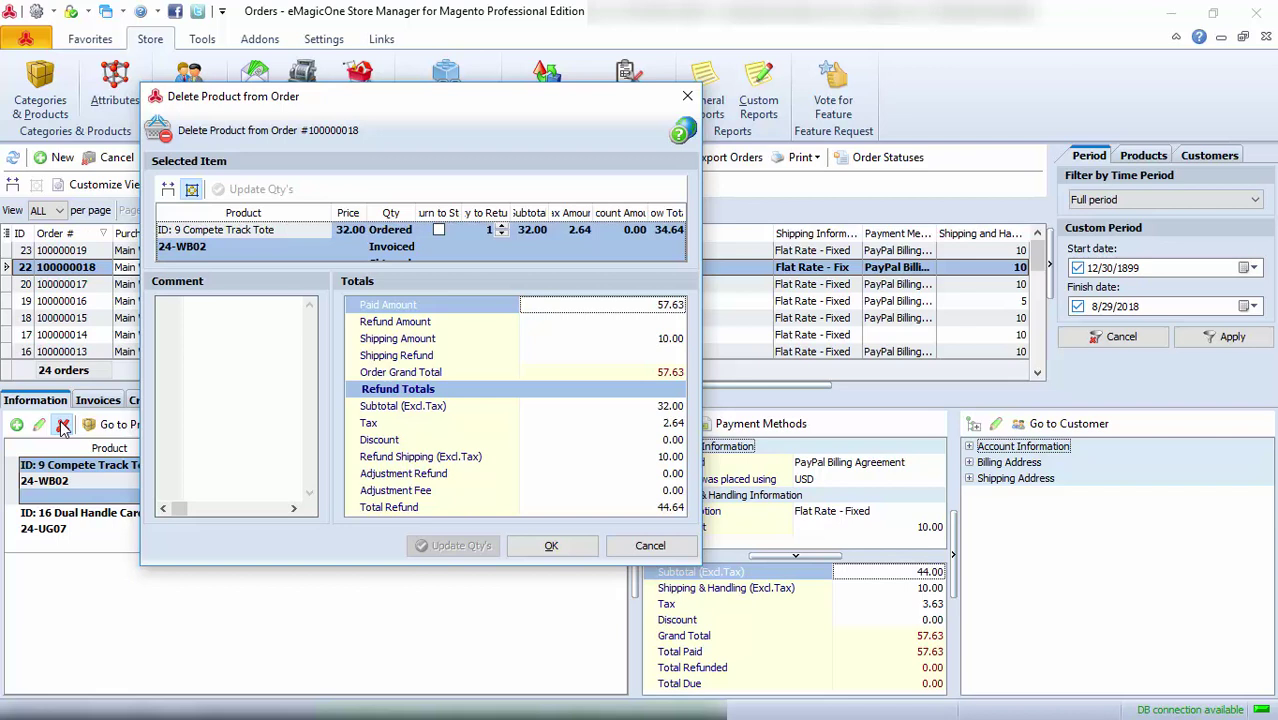
{"action": "left_click", "coordinate": [438, 230]}
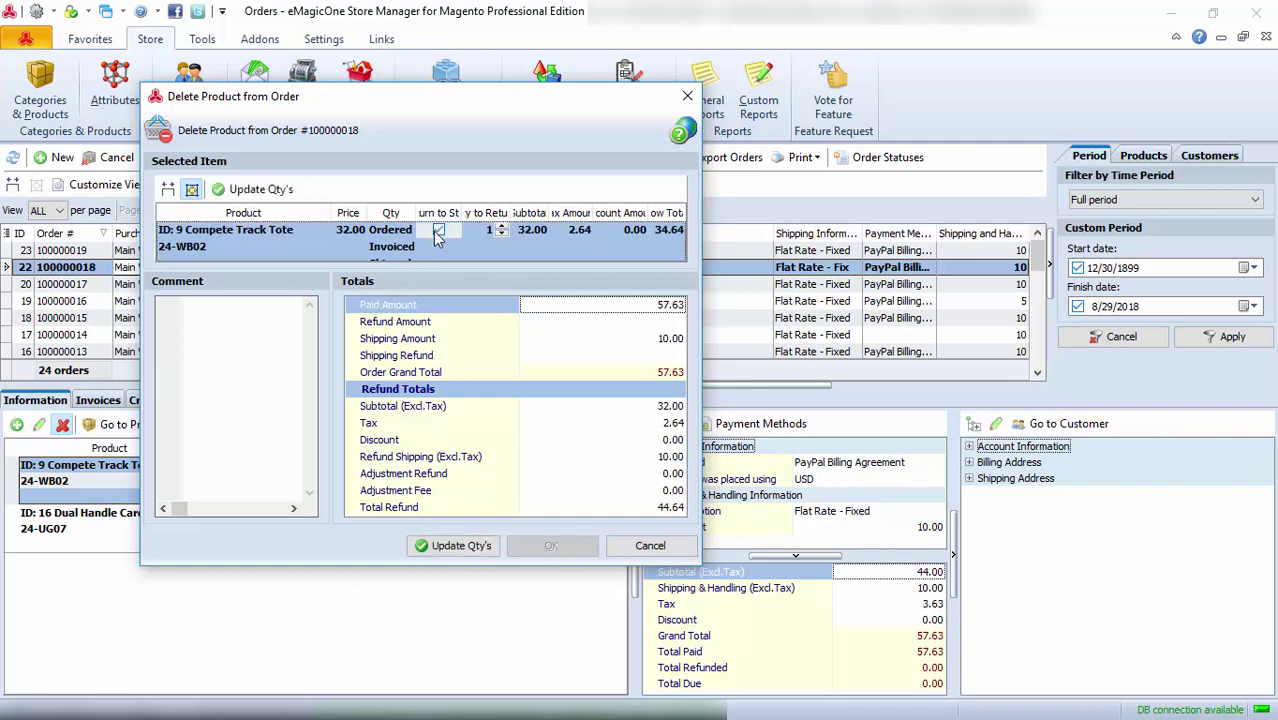
{"action": "left_click", "coordinate": [459, 547]}
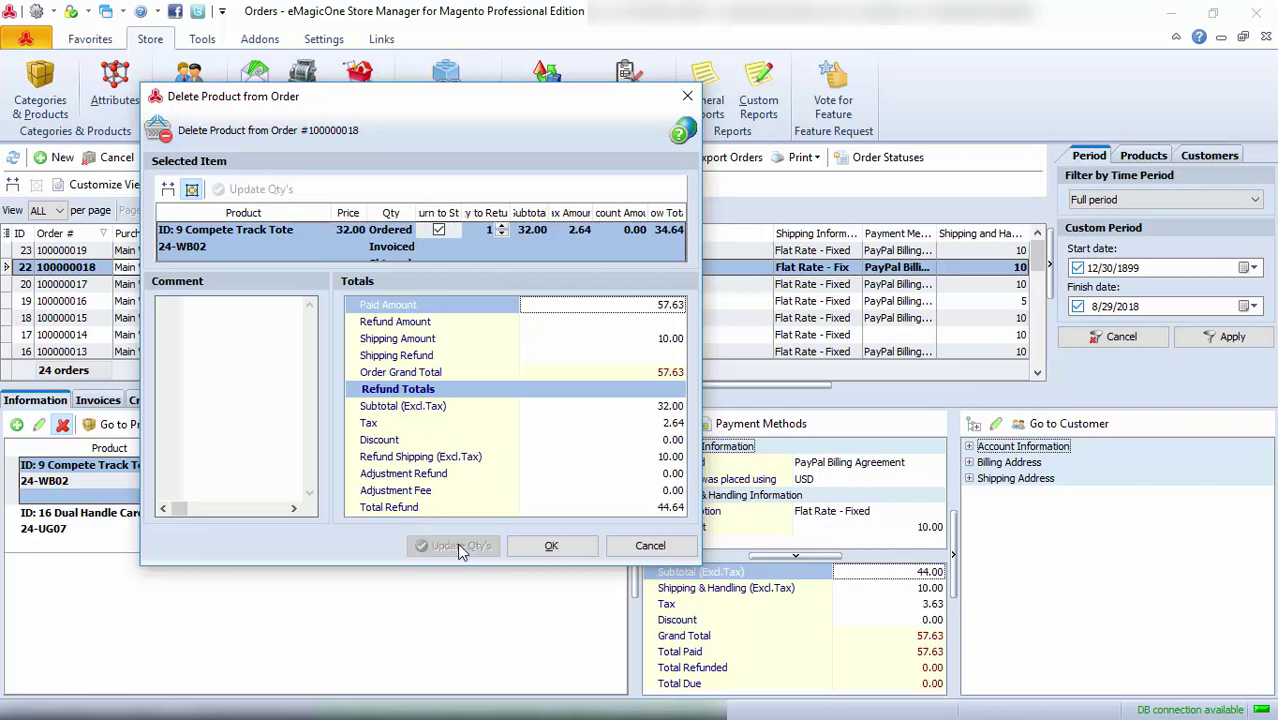
{"action": "left_click", "coordinate": [533, 545]}
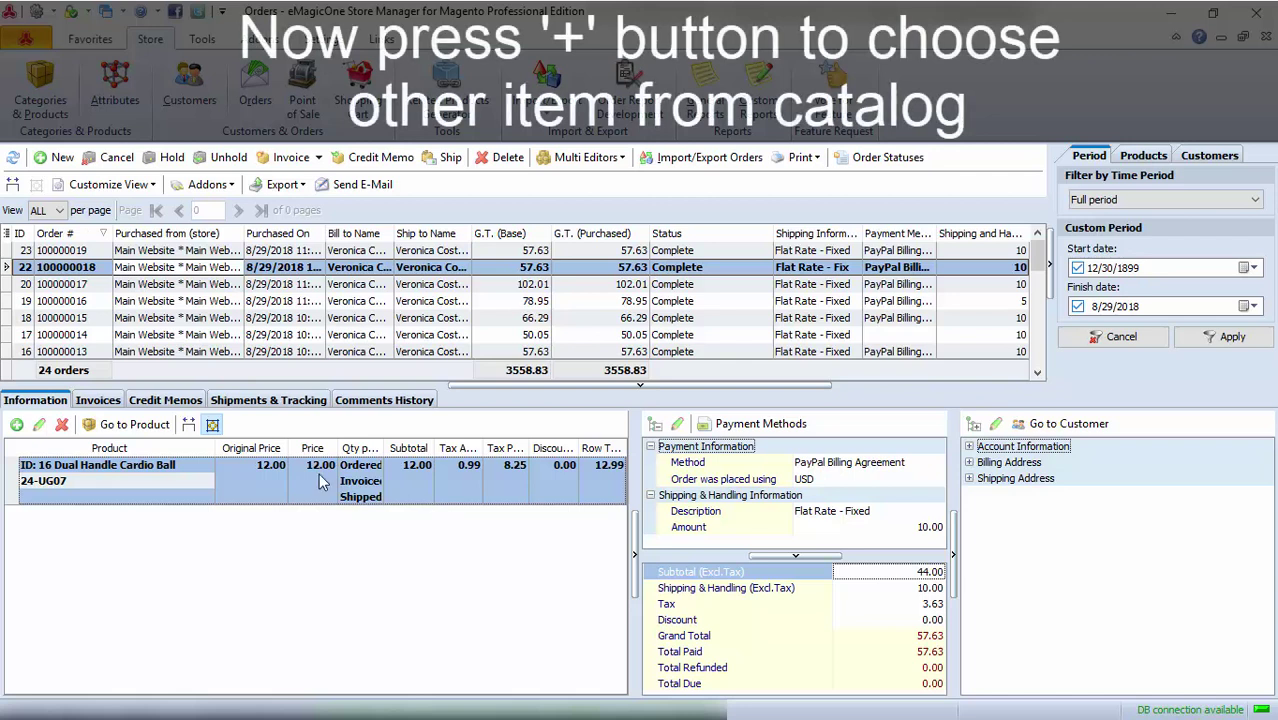
Find the Endeavor Daytrip Backpack by searching products for "backpack" and add one to the same order
{"action": "left_click", "coordinate": [17, 425]}
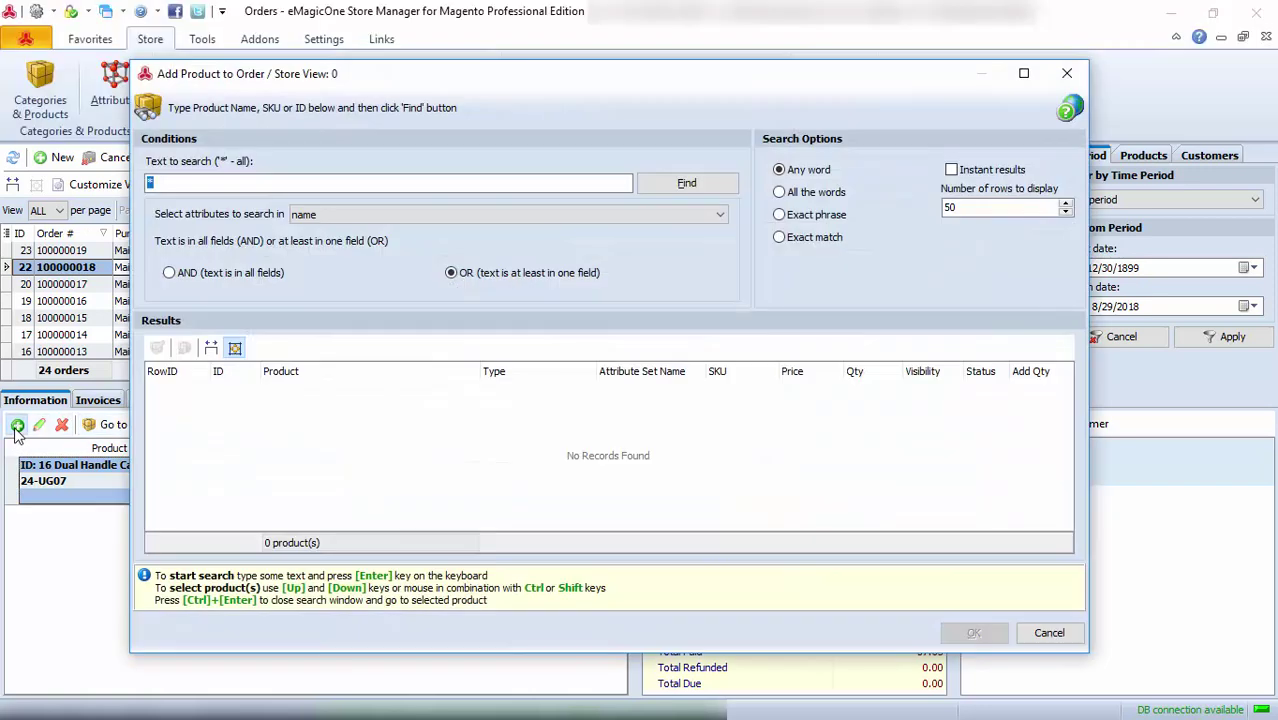
{"action": "type", "text": "backpack"}
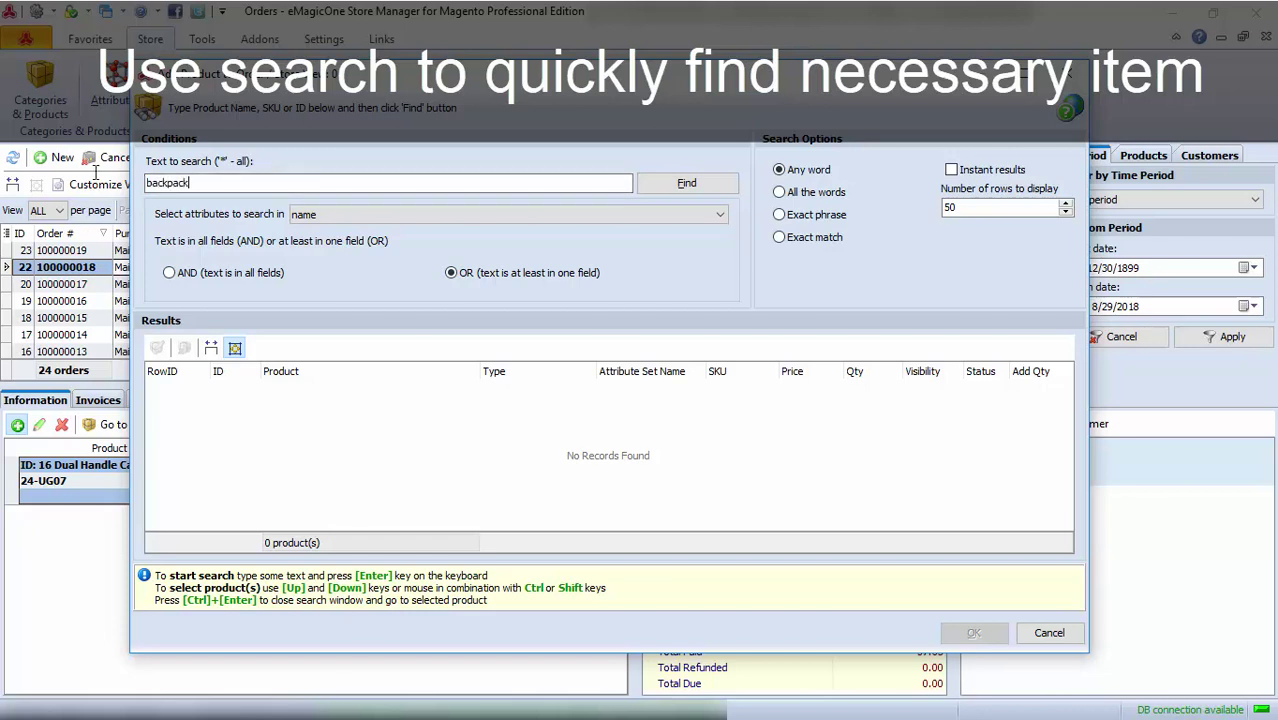
{"action": "key", "text": "Return"}
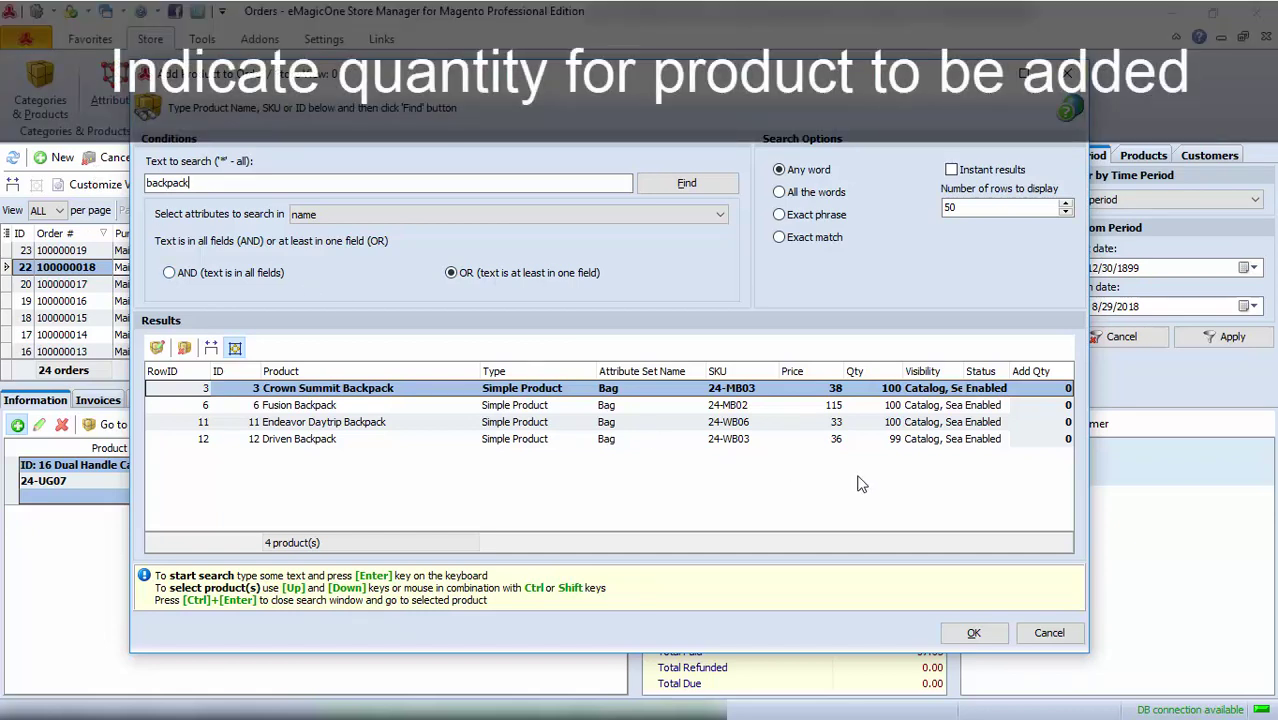
{"action": "left_click", "coordinate": [1065, 424]}
{"action": "left_click", "coordinate": [1067, 416]}
{"action": "left_click", "coordinate": [984, 627]}
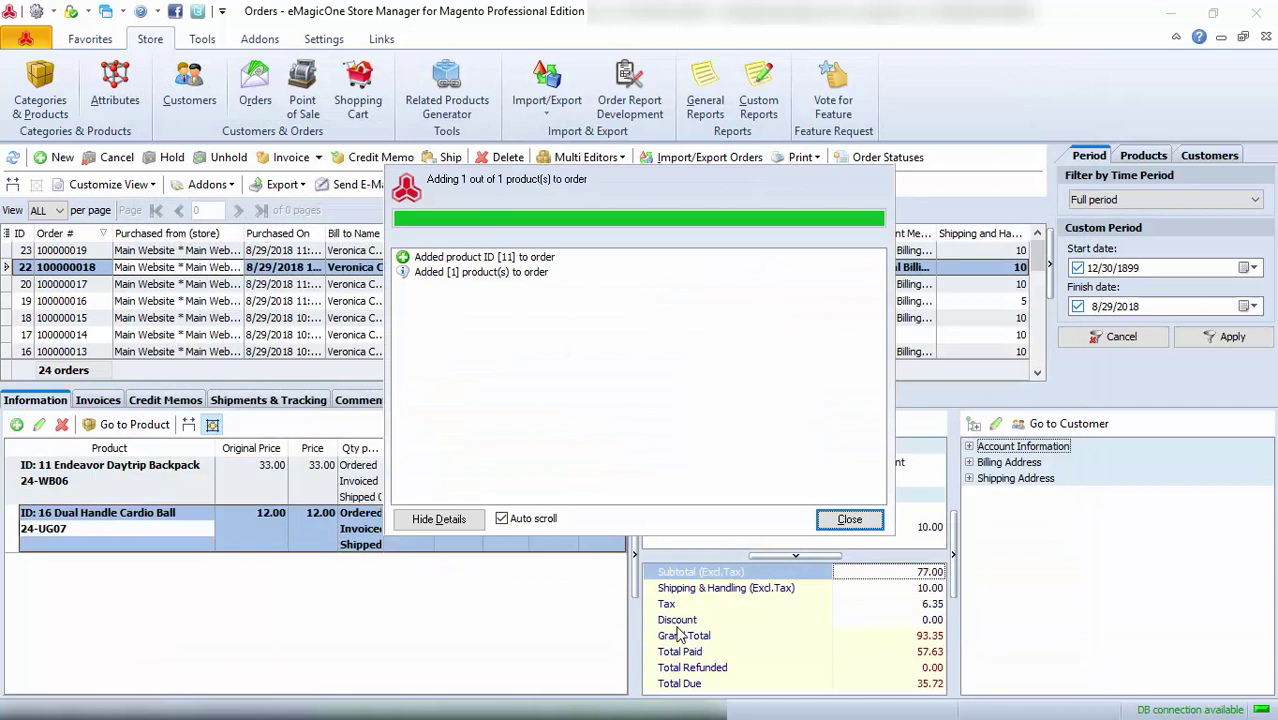
{"action": "left_click", "coordinate": [847, 522]}
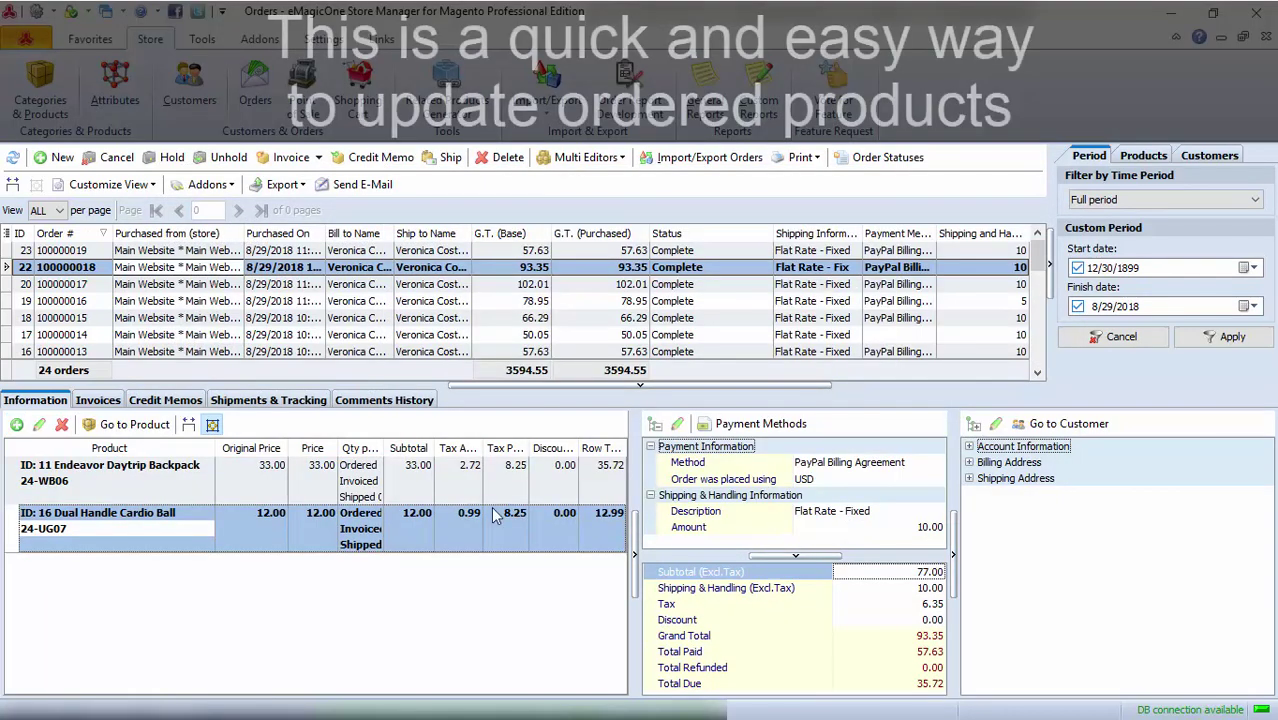
{"action": "left_click", "coordinate": [472, 491]}
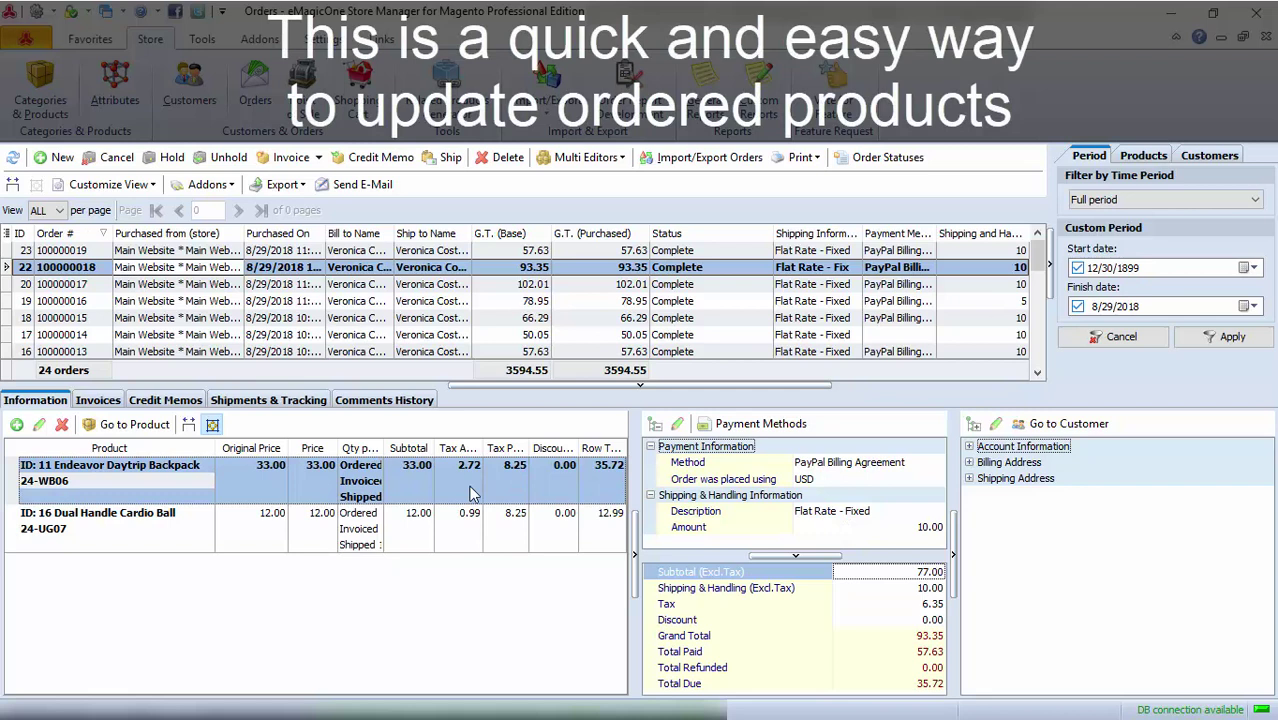